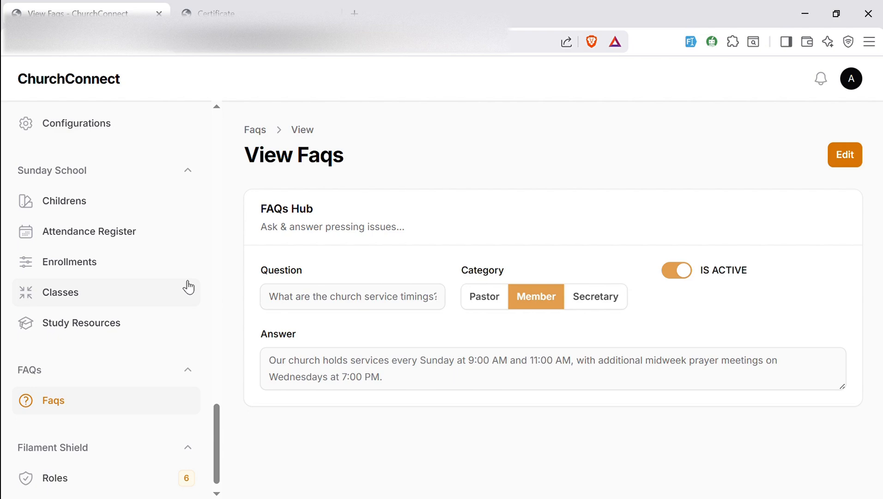
# Open the Childrens list, read one child's full record down to the Pollen allergy, then close it
pyautogui.click(91, 200)
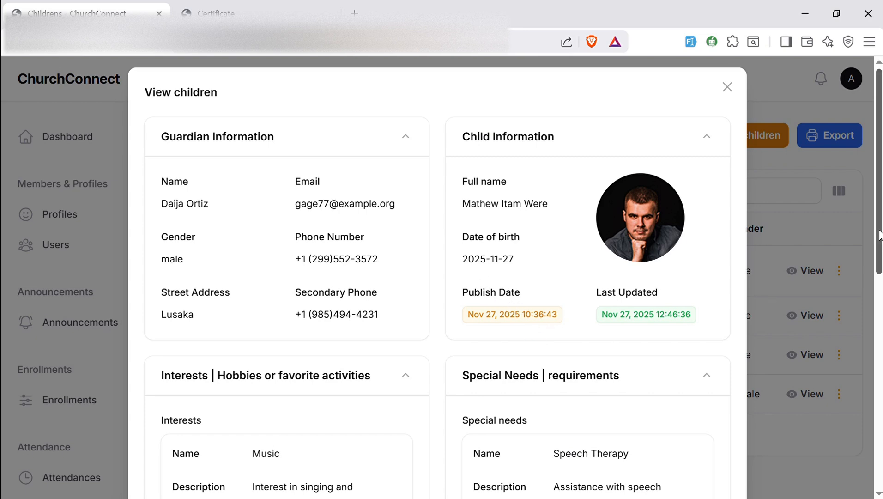
pyautogui.moveTo(881, 235); pyautogui.dragTo(880, 139)
pyautogui.click(726, 87)
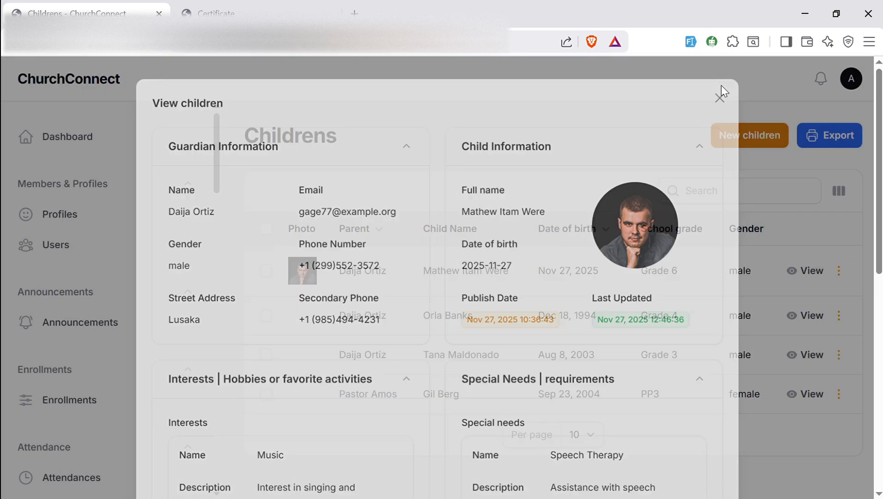
# Start a new child record, choose a parent and enter the child's full name
pyautogui.click(739, 137)
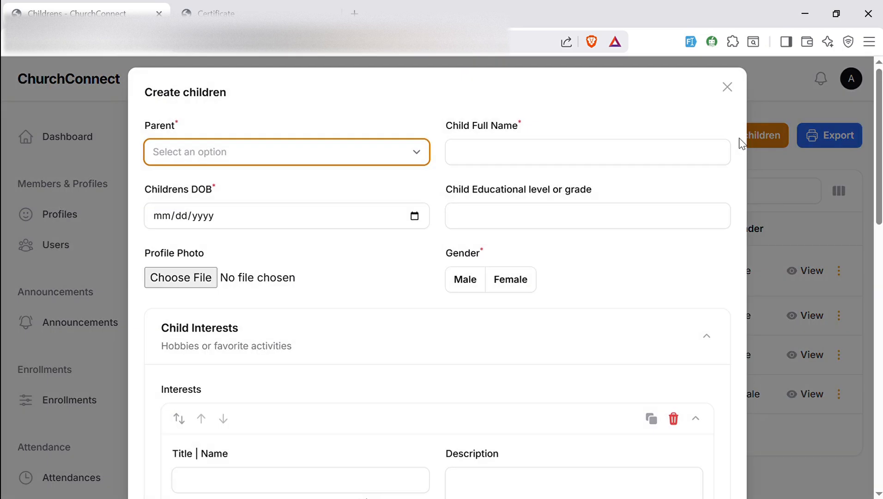
pyautogui.click(361, 161)
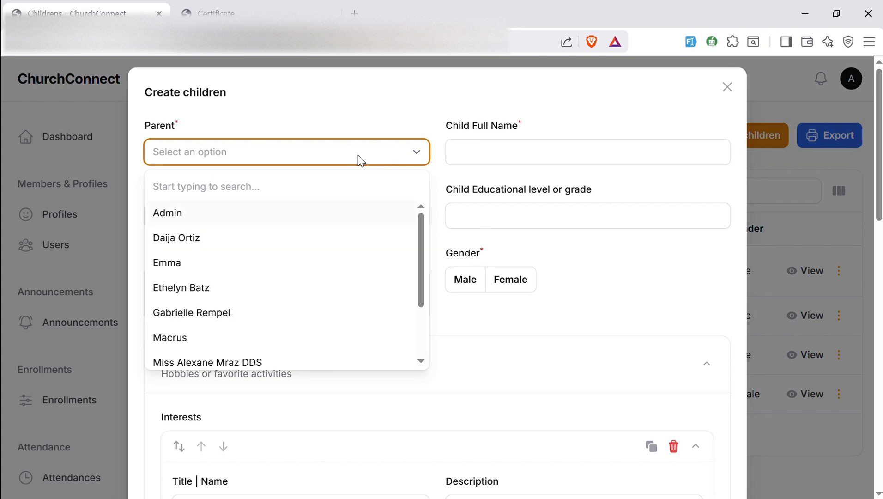
pyautogui.click(273, 263)
pyautogui.click(499, 166)
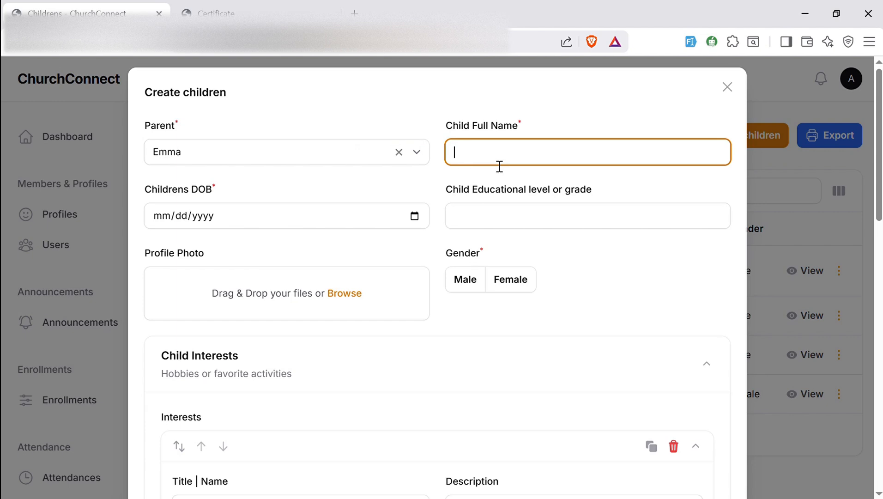
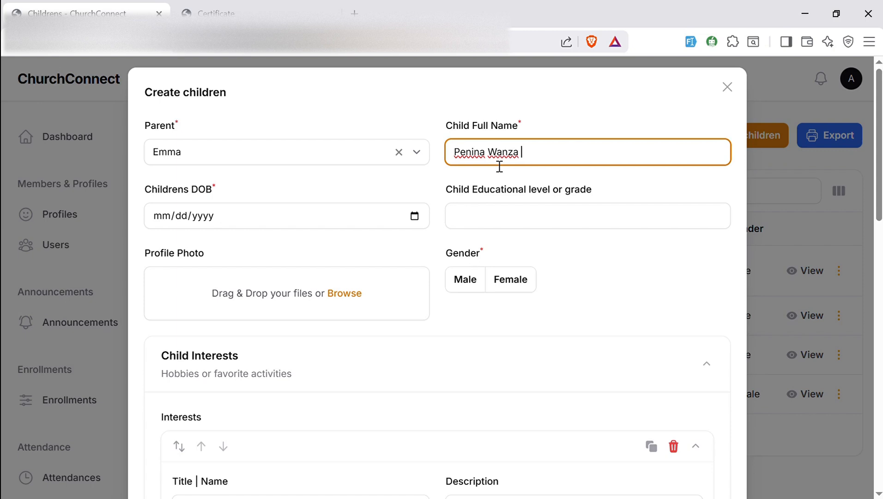
pyautogui.write('EM')
pyautogui.press('BackSpace')
# Set birth date 12/18/2025, Grade 5 and Male gender, skipping the profile photo
pyautogui.click(415, 217)
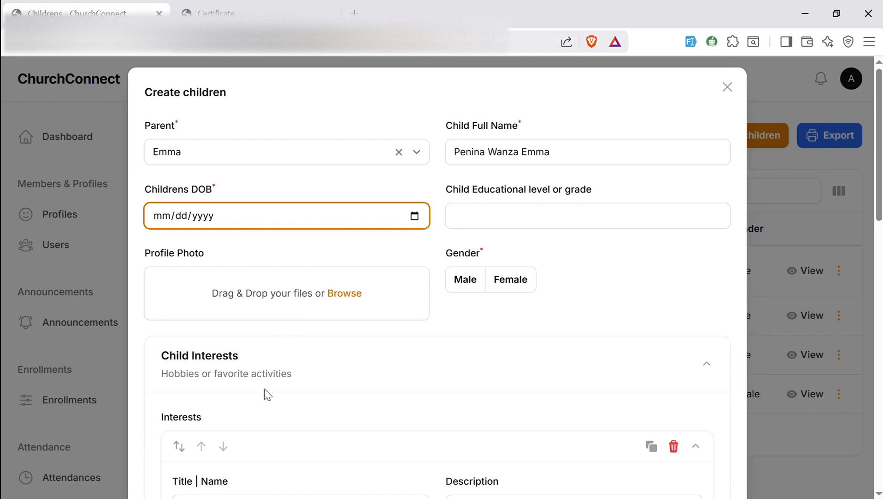
pyautogui.write('12182025')
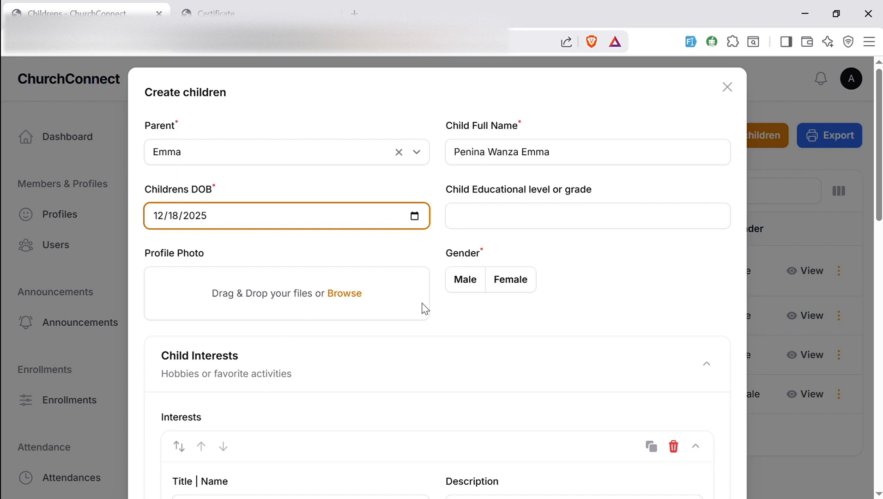
pyautogui.click(525, 229)
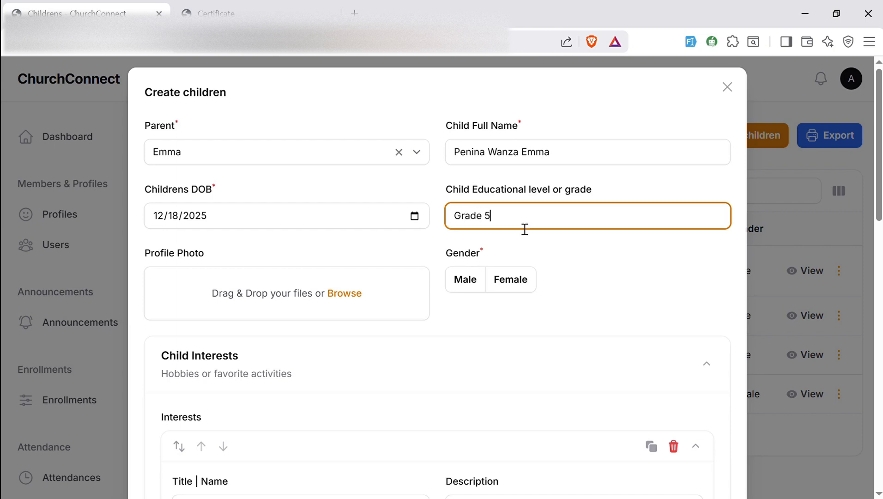
pyautogui.click(346, 294)
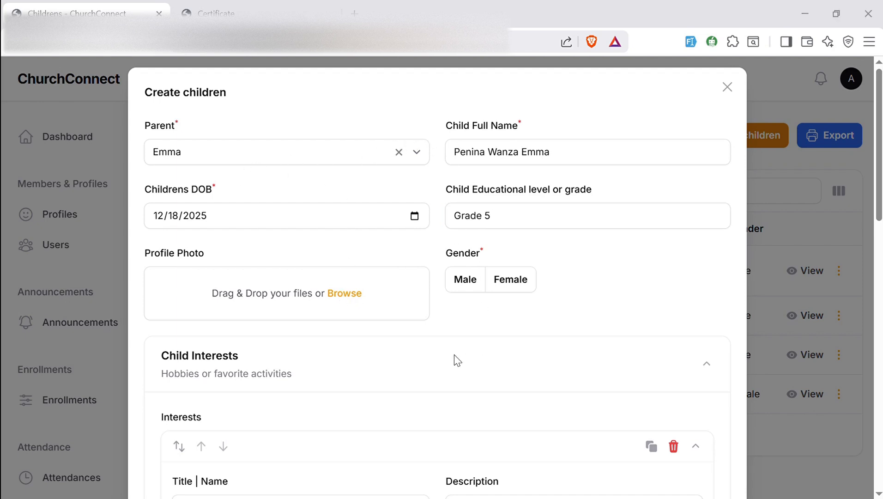
pyautogui.click(449, 340)
pyautogui.click(464, 282)
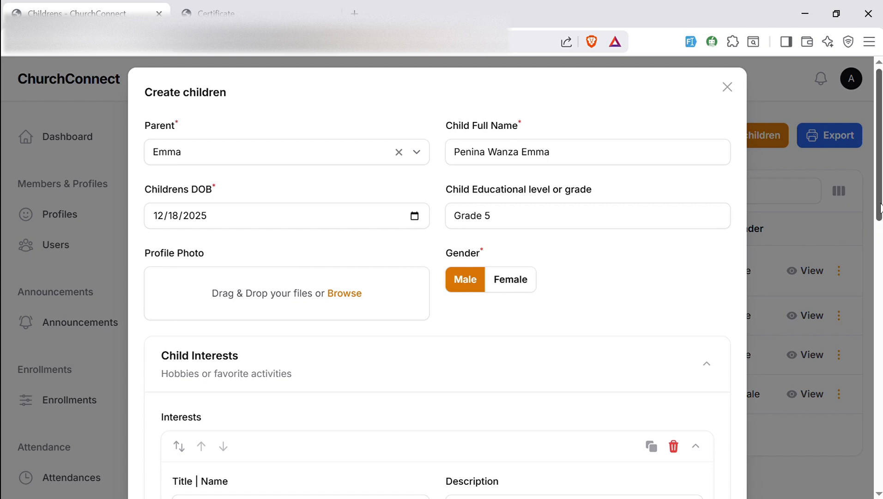
pyautogui.moveTo(879, 207); pyautogui.dragTo(853, 276)
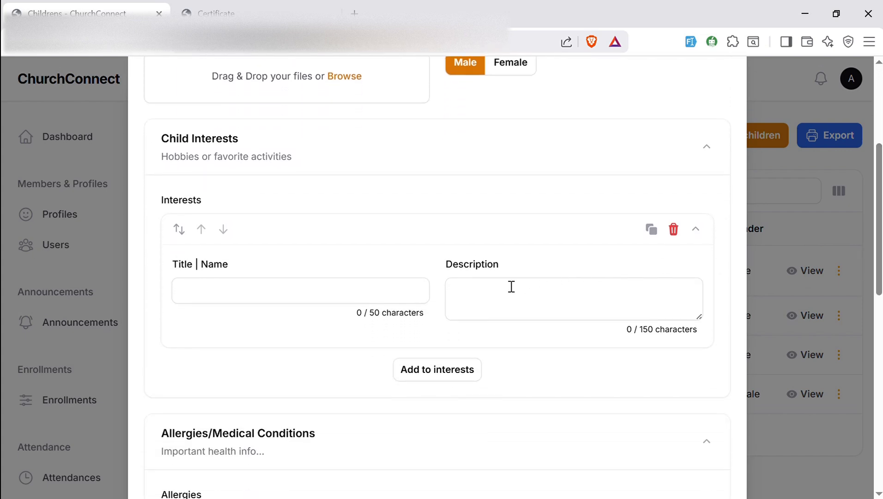
# Enter the first interest 'SInginging' described as 'TH elove singing wrorship songs'
pyautogui.click(361, 301)
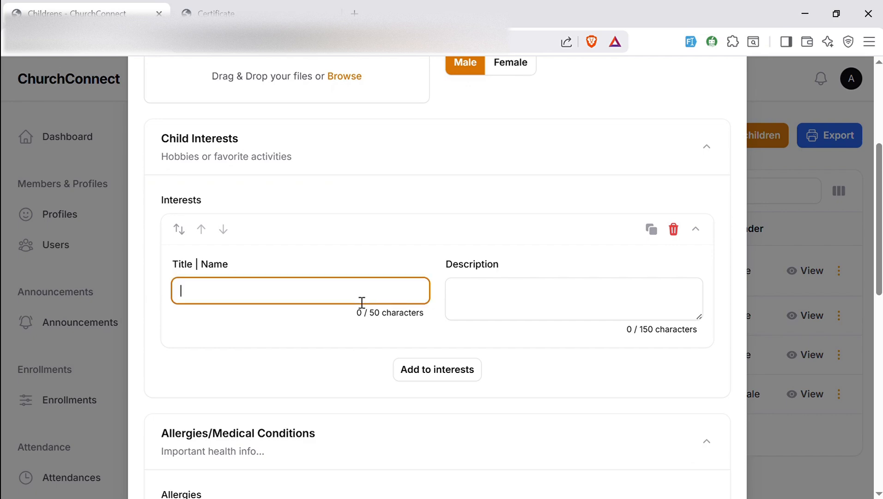
pyautogui.write('SInginging')
pyautogui.click(479, 306)
pyautogui.write('TH')
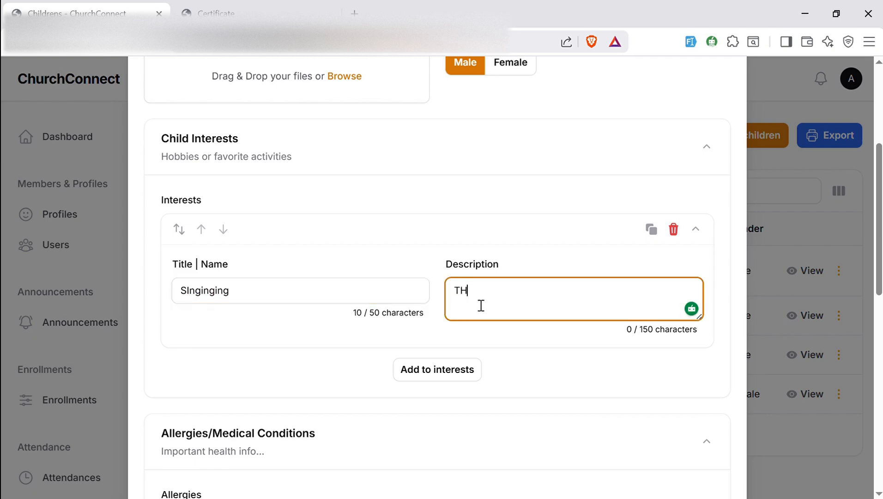
pyautogui.write(' elove singin')
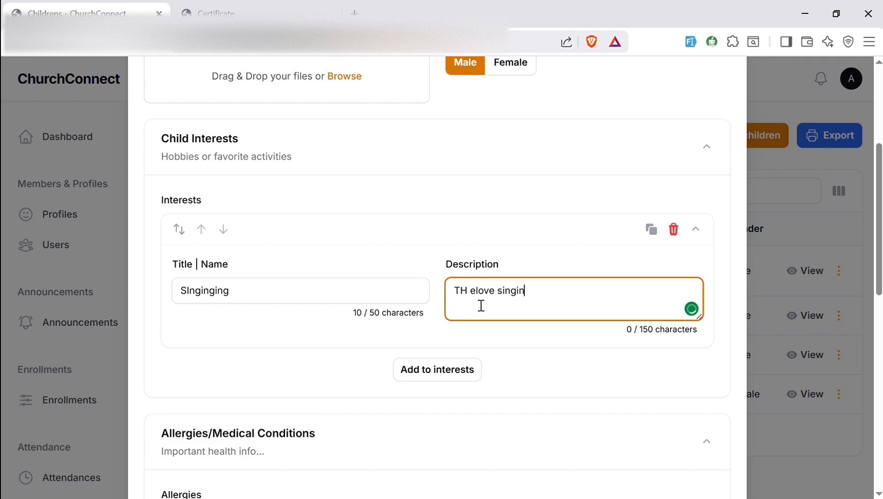
pyautogui.write('g wr')
pyautogui.write('orsh')
pyautogui.write('ip songs')
# Add a second interest 'Volleball' described as 'She like volleyball'
pyautogui.click(459, 379)
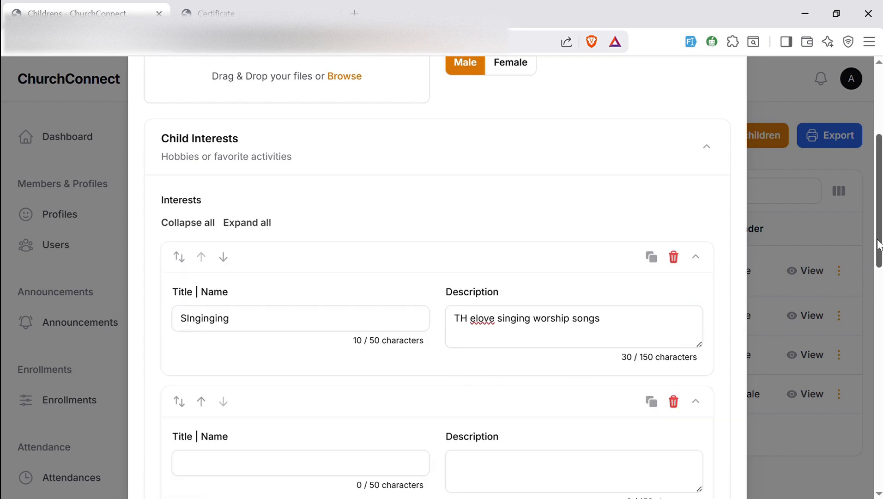
pyautogui.moveTo(876, 252); pyautogui.dragTo(875, 297)
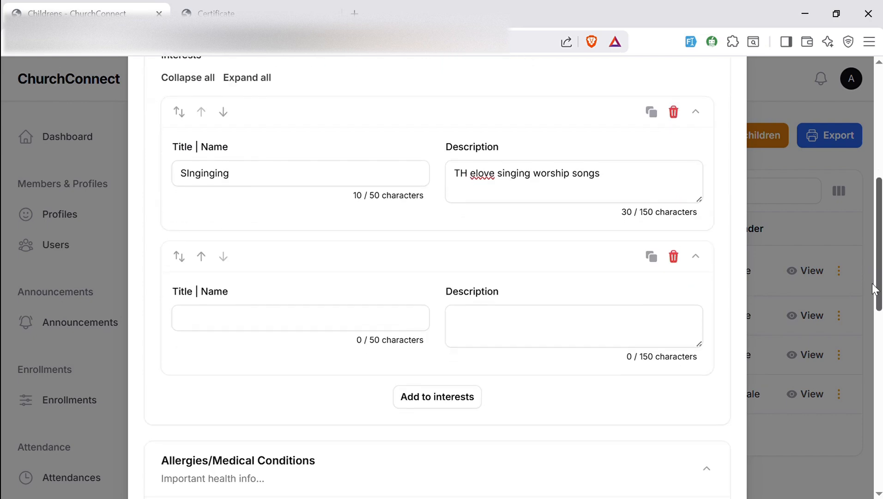
pyautogui.click(318, 318)
pyautogui.write('Sh')
pyautogui.press('BackSpace')
pyautogui.press('BackSpace')
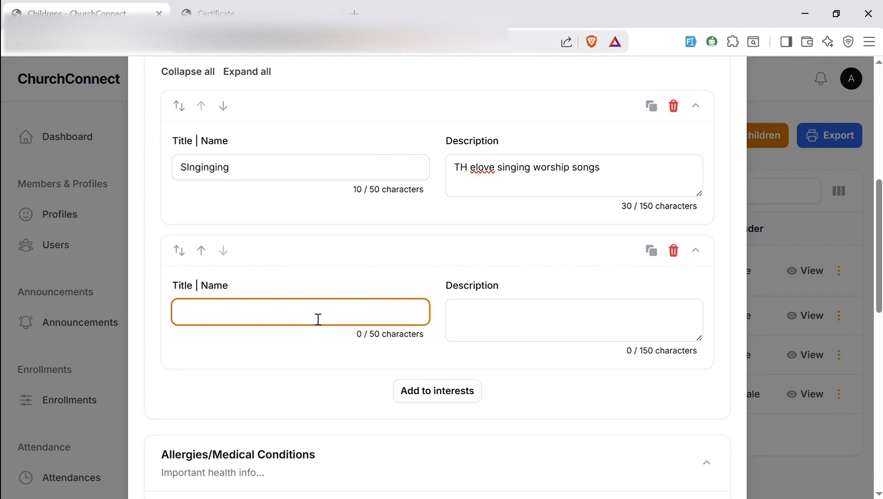
pyautogui.write('Volleblay')
pyautogui.press('BackSpace')
pyautogui.press('BackSpace')
pyautogui.write('ll')
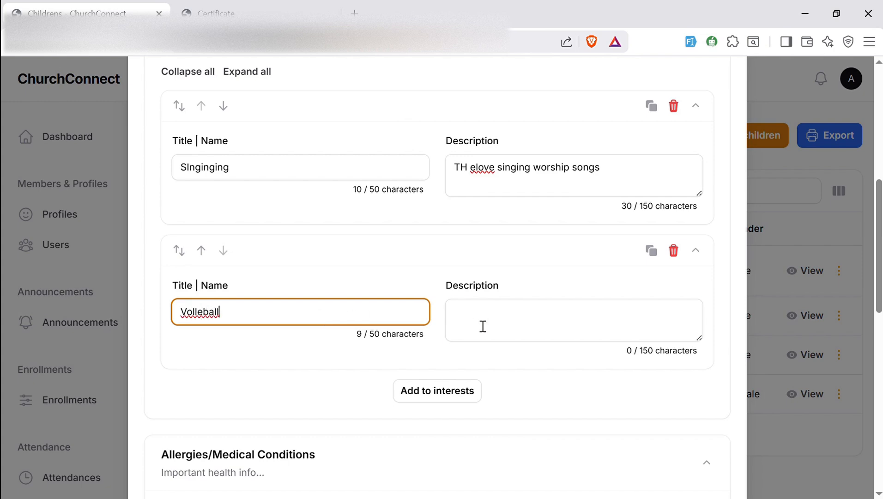
pyautogui.click(481, 325)
pyautogui.write('She like v')
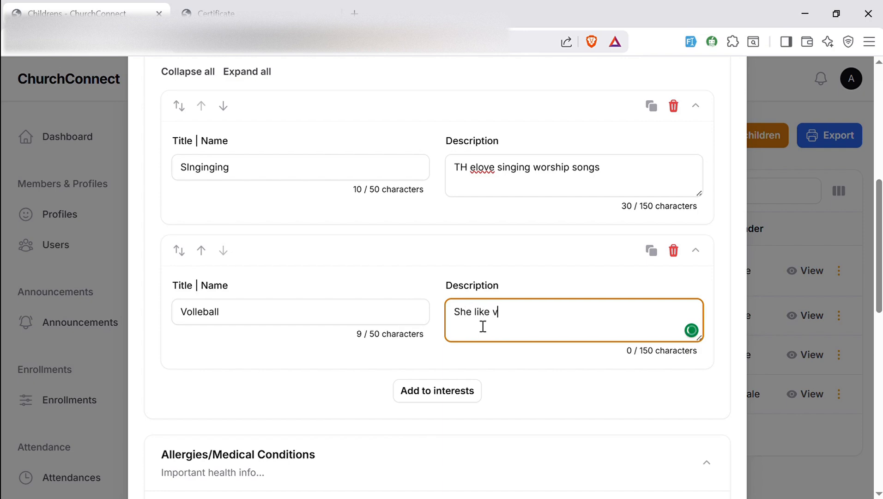
pyautogui.write('olleyball')
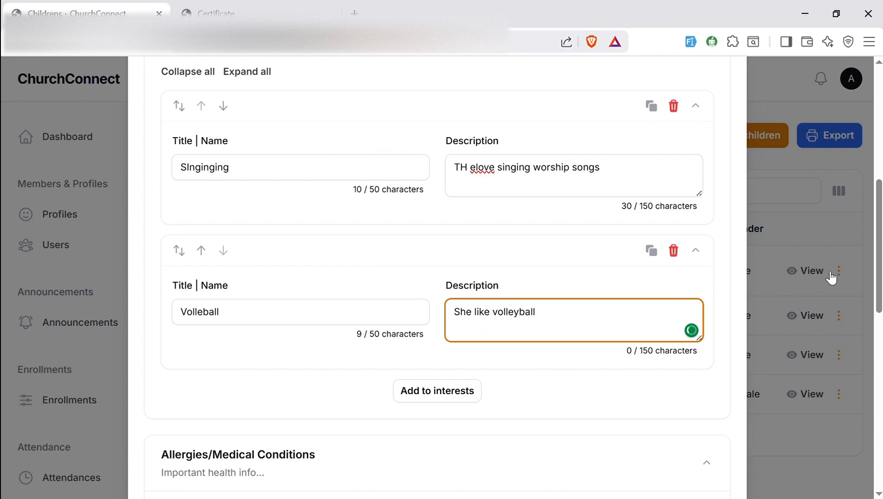
pyautogui.moveTo(877, 281); pyautogui.dragTo(856, 372)
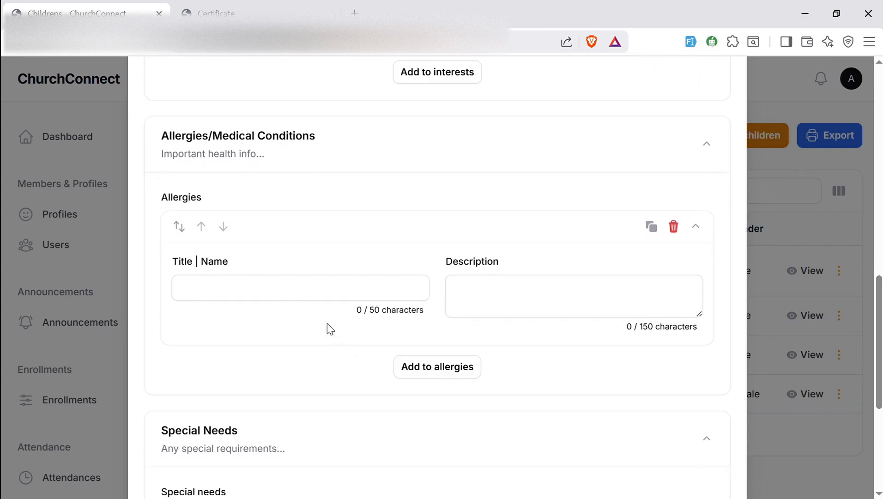
# Enter the first allergy 'Ashtematic' with description 'Ashtematciic'
pyautogui.click(322, 298)
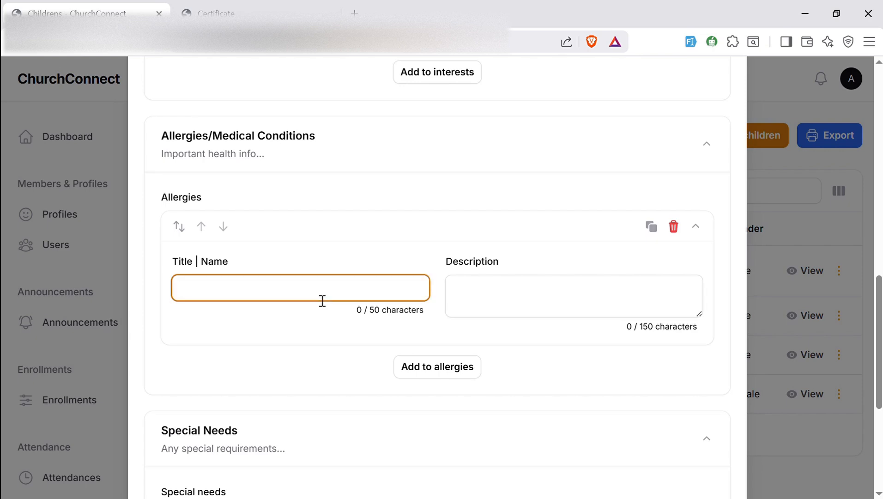
pyautogui.write('Ashtematic')
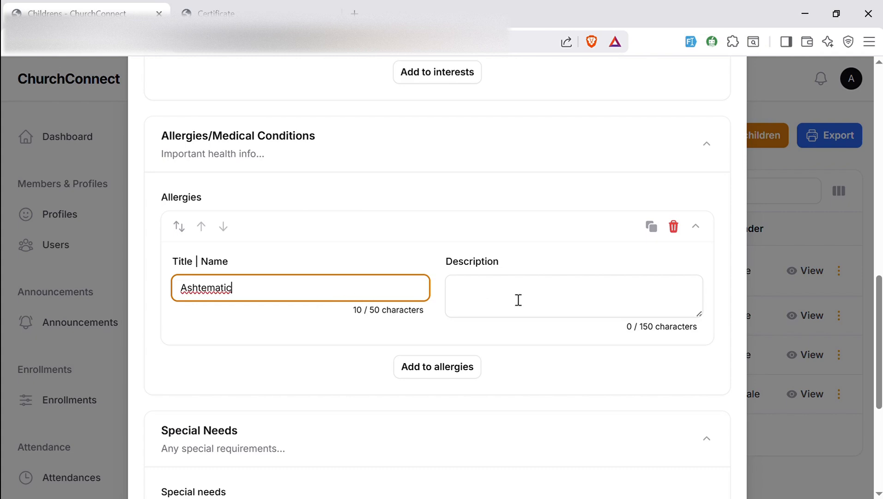
pyautogui.click(518, 300)
pyautogui.write('Ashte')
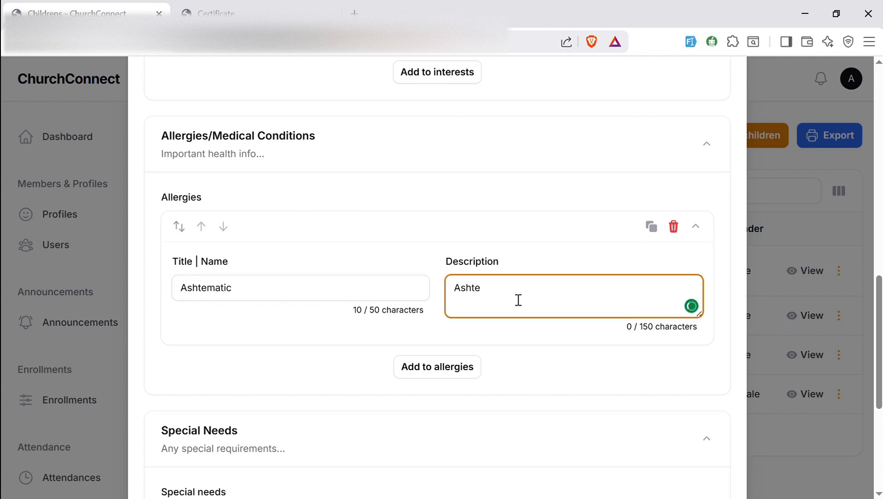
pyautogui.write('matci')
pyautogui.write('ic')
# Add a second allergy 'Dust Allergy' described as 'Allergic to dust'
pyautogui.click(442, 373)
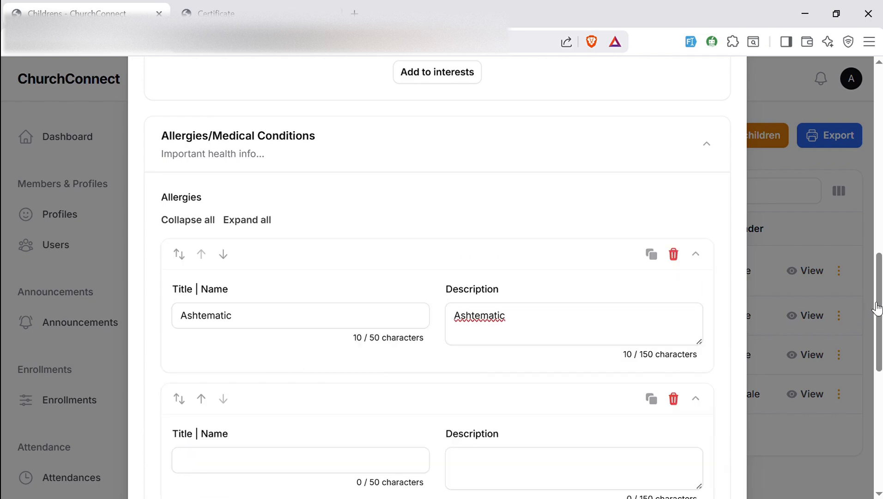
pyautogui.moveTo(877, 305); pyautogui.dragTo(284, 343)
pyautogui.click(281, 336)
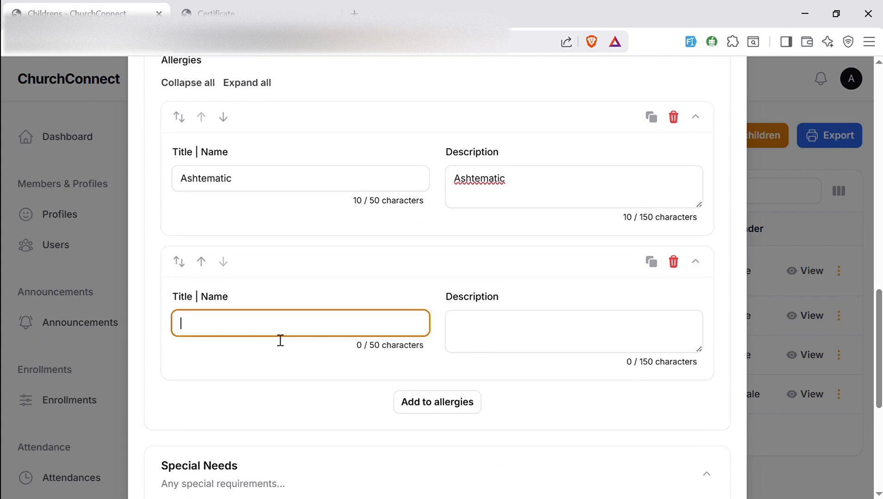
pyautogui.write('Dust Allergy')
pyautogui.click(501, 332)
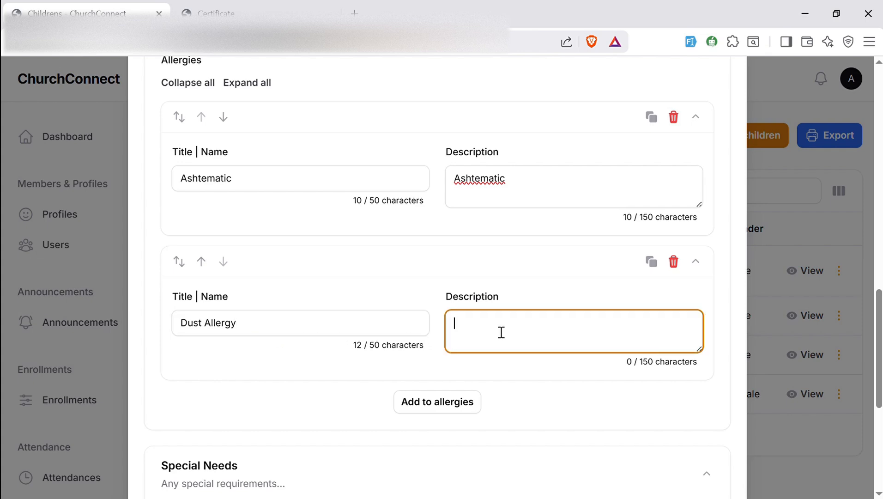
pyautogui.write('Allergic t')
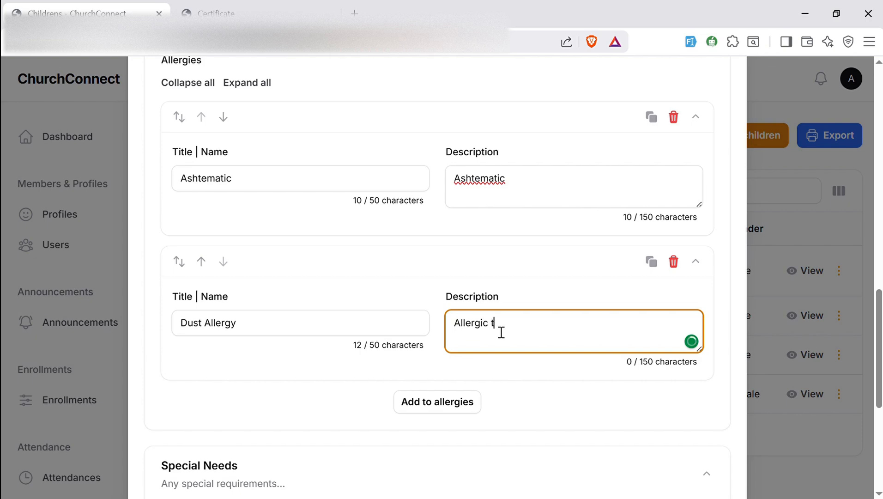
pyautogui.write('o dust')
pyautogui.scroll(-6, 853, 403)
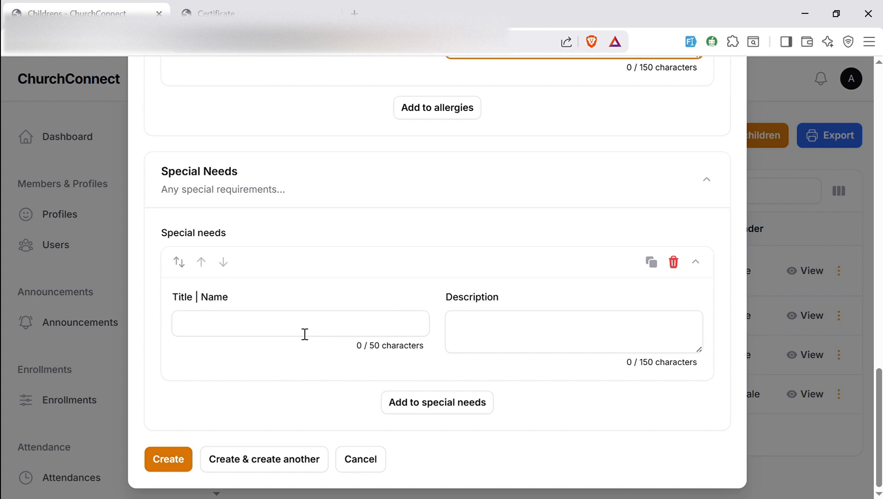
# Discard the unfinished child form, then review the export columns and cancel the export
pyautogui.click(362, 459)
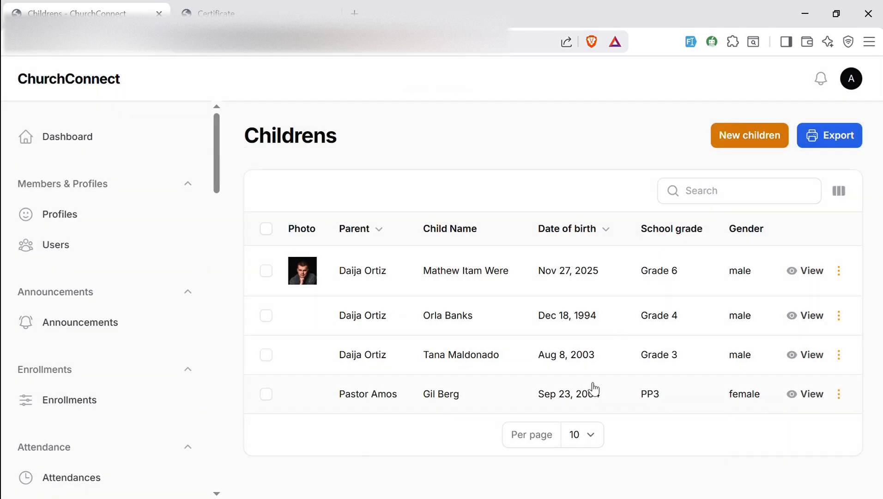
pyautogui.click(833, 146)
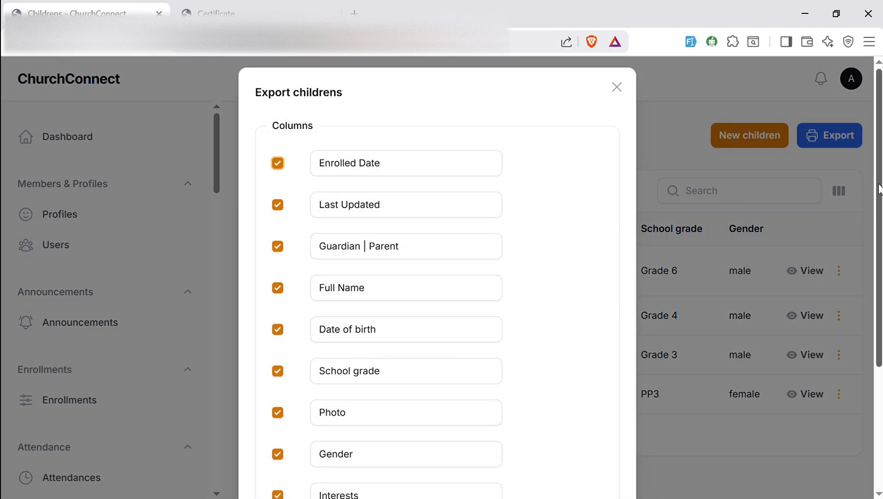
pyautogui.moveTo(879, 193); pyautogui.dragTo(878, 330)
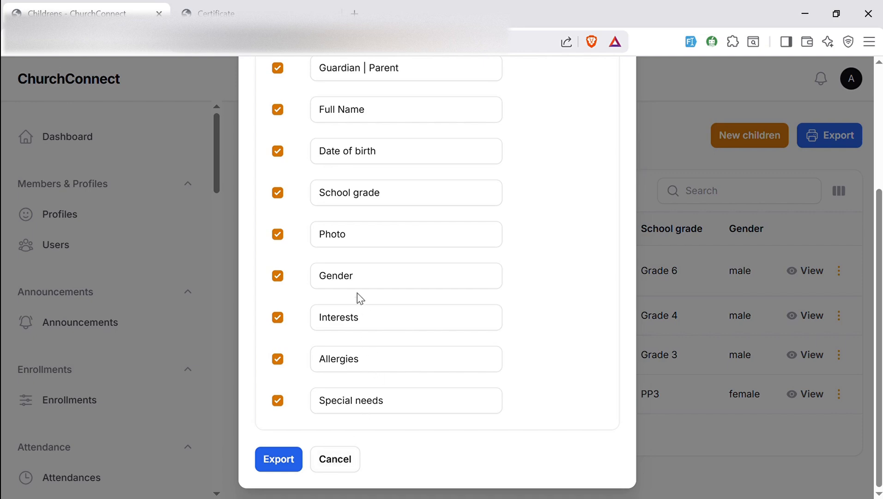
pyautogui.click(337, 460)
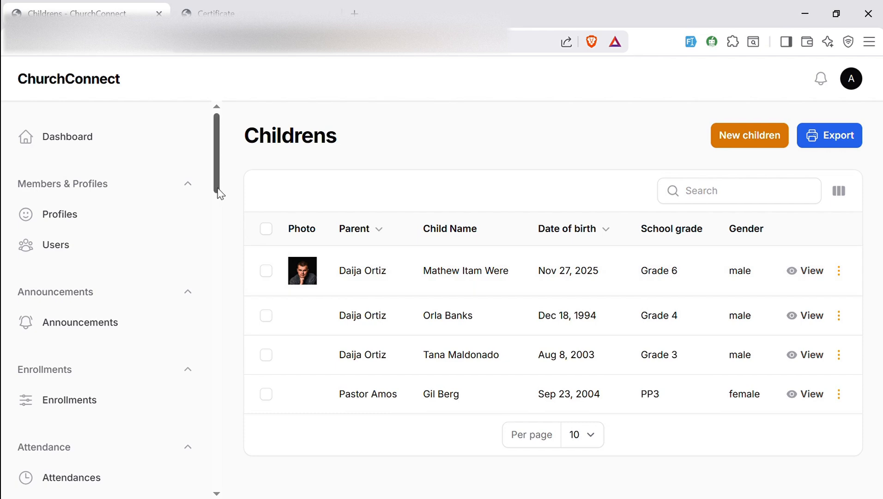
pyautogui.moveTo(218, 190); pyautogui.dragTo(210, 435)
# Review the Junior Classes details in Sunday School Classes, then go to Sunday Class Enrollments
pyautogui.scroll(-3, 205, 457)
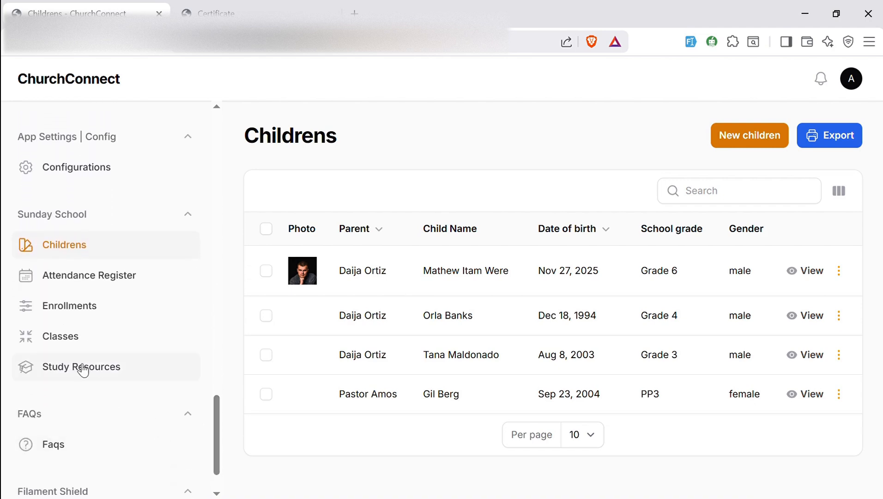
pyautogui.click(69, 348)
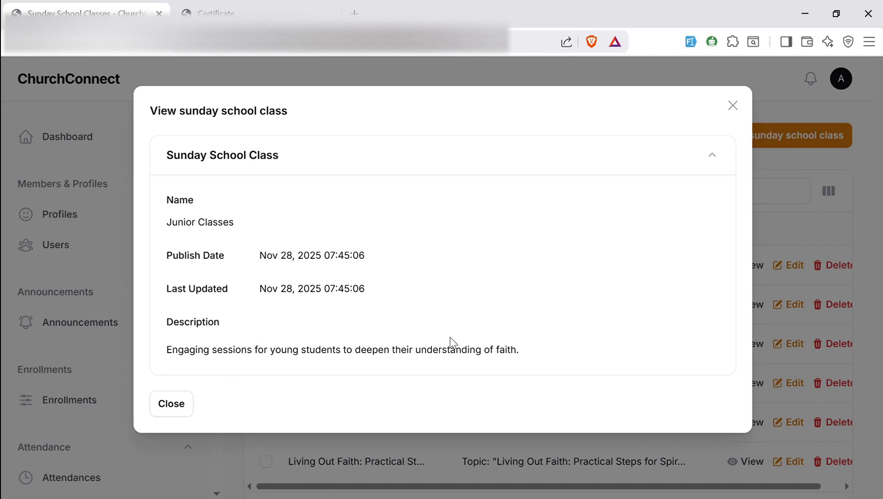
pyautogui.click(165, 411)
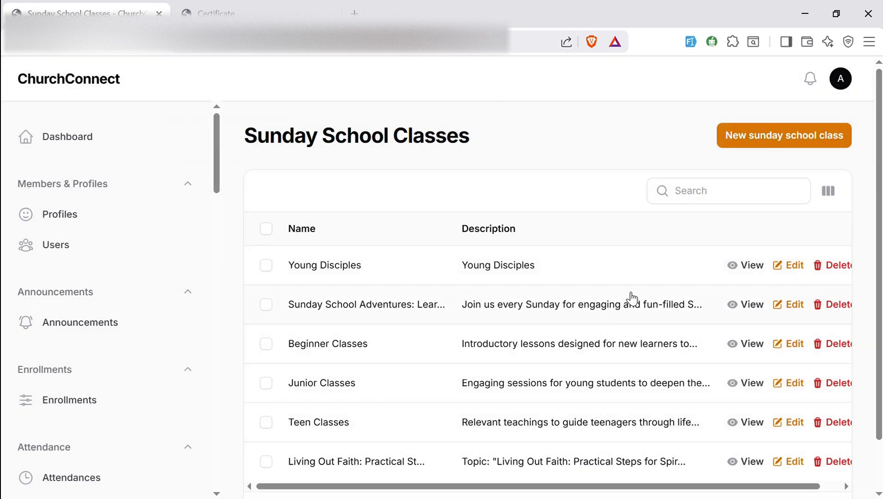
pyautogui.moveTo(219, 183); pyautogui.dragTo(219, 257)
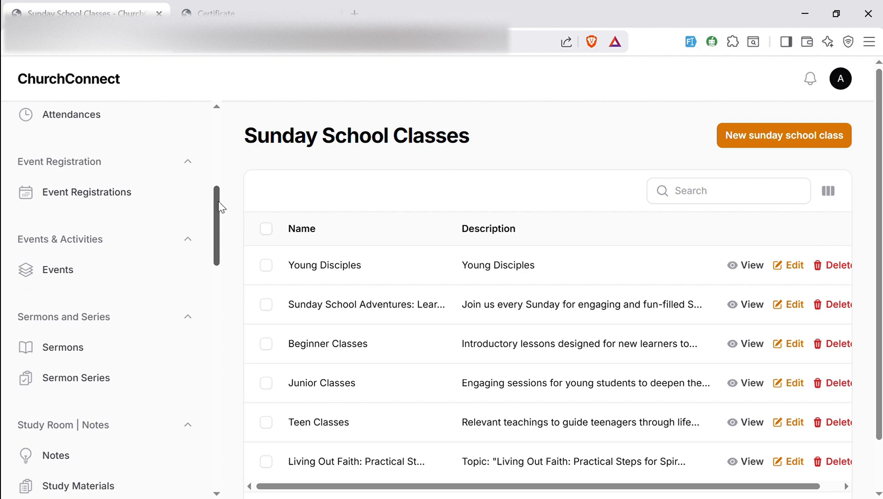
pyautogui.moveTo(221, 206); pyautogui.dragTo(217, 418)
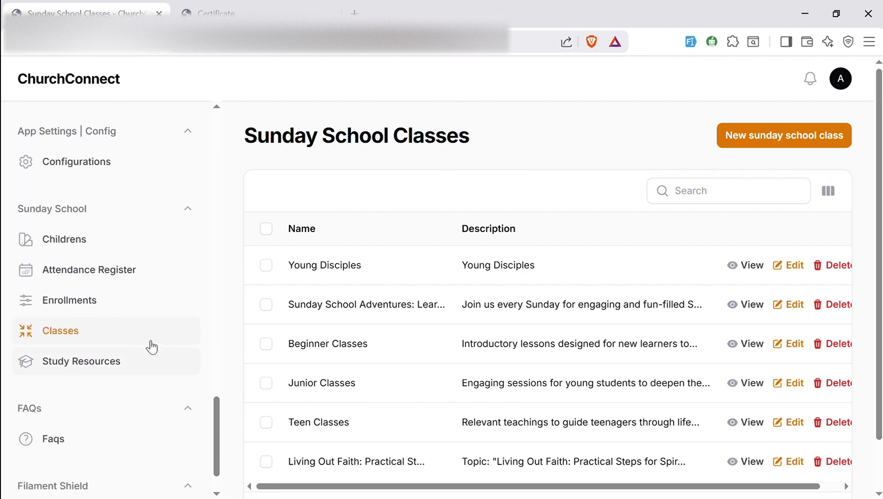
pyautogui.click(86, 304)
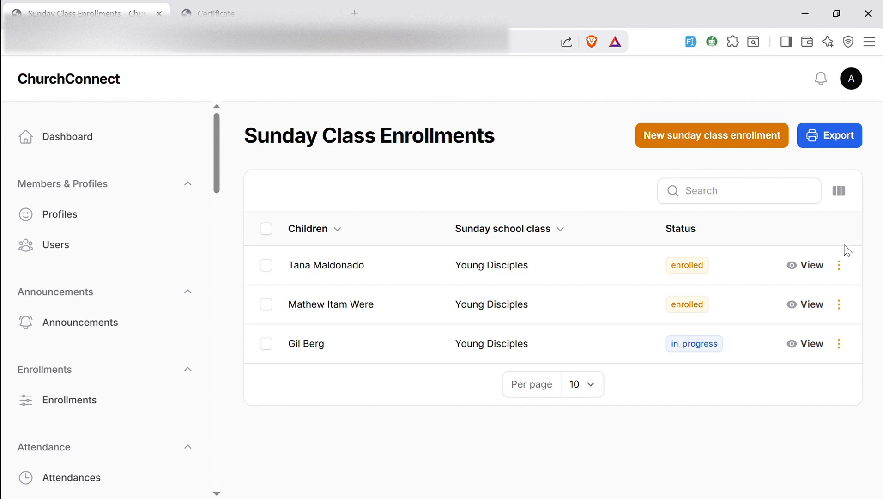
# Inspect the first enrollment's date and class details, then close them
pyautogui.click(811, 266)
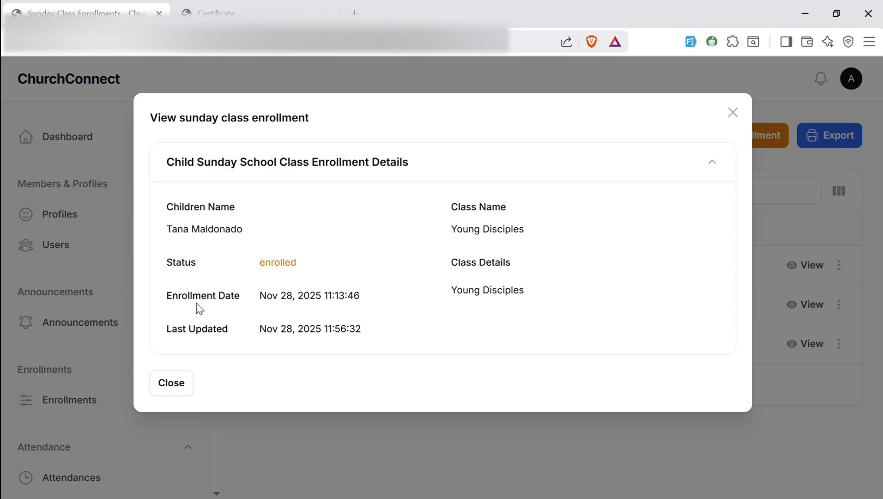
pyautogui.moveTo(376, 295); pyautogui.dragTo(254, 306)
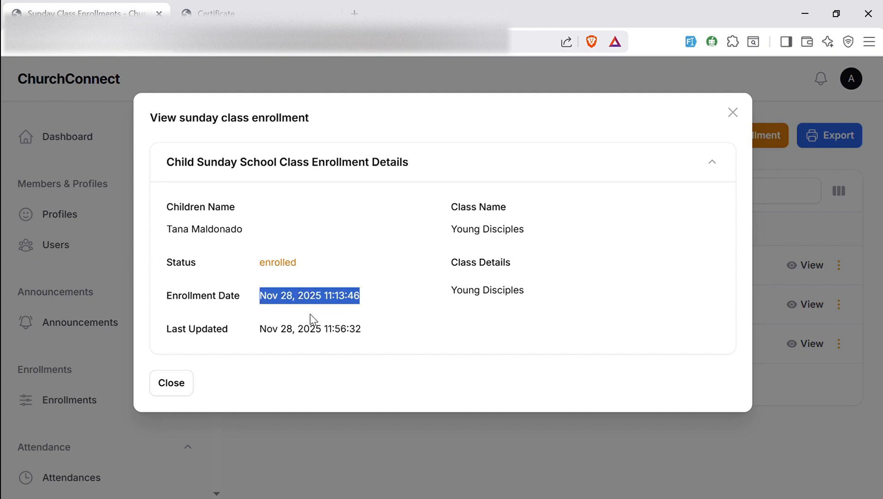
pyautogui.click(323, 323)
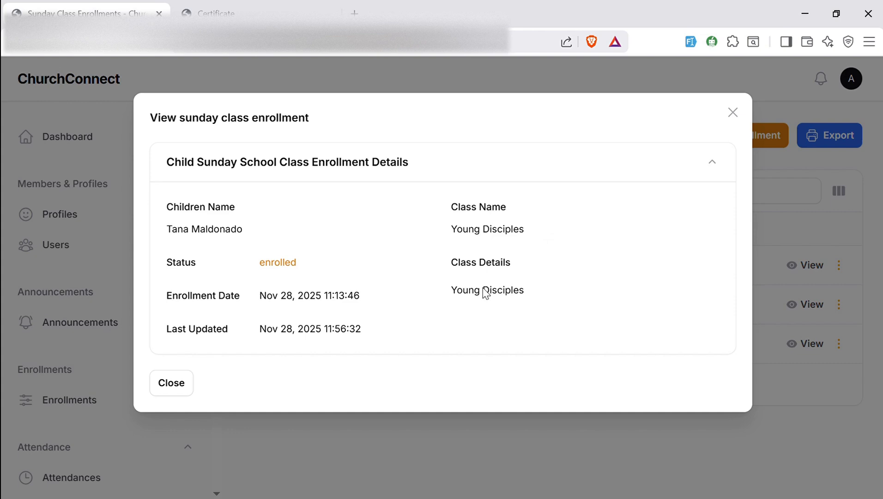
pyautogui.moveTo(446, 293); pyautogui.dragTo(525, 292)
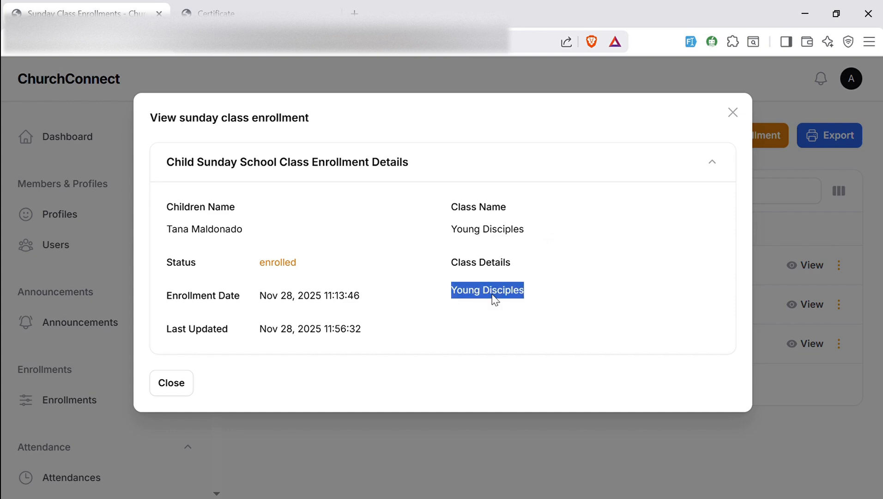
pyautogui.click(179, 388)
# Check the in-progress enrollment's details and close them
pyautogui.click(801, 352)
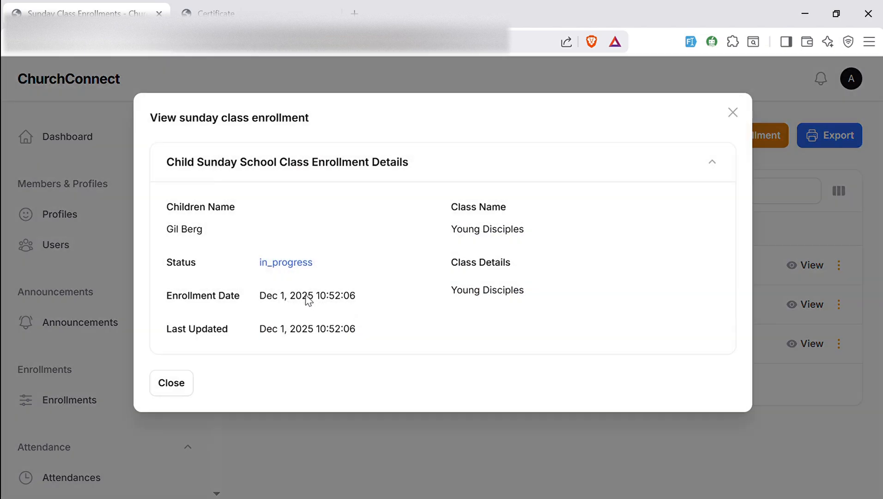
pyautogui.click(174, 380)
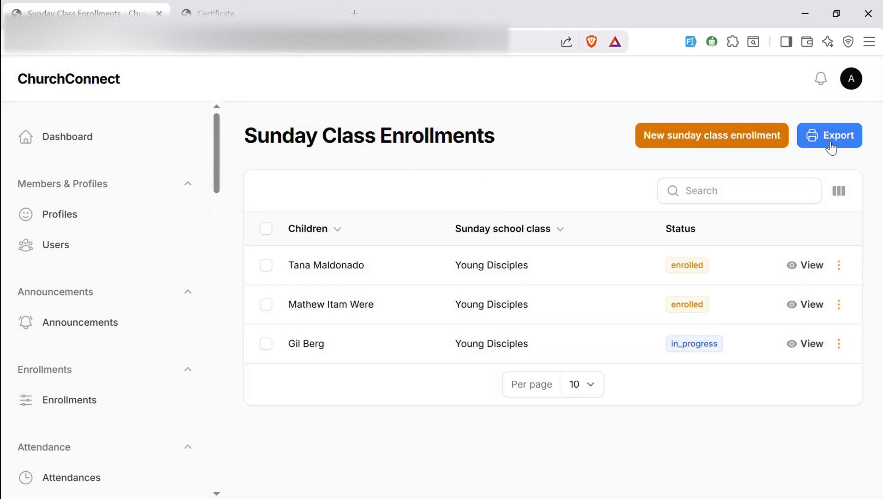
pyautogui.click(729, 200)
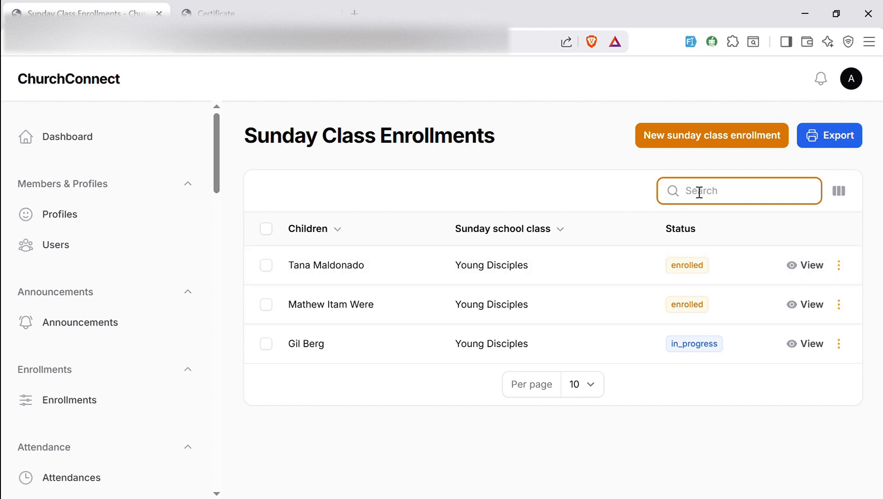
# Search enrollments for 'teen', clear the empty search, and begin a new enrollment
pyautogui.write('teen')
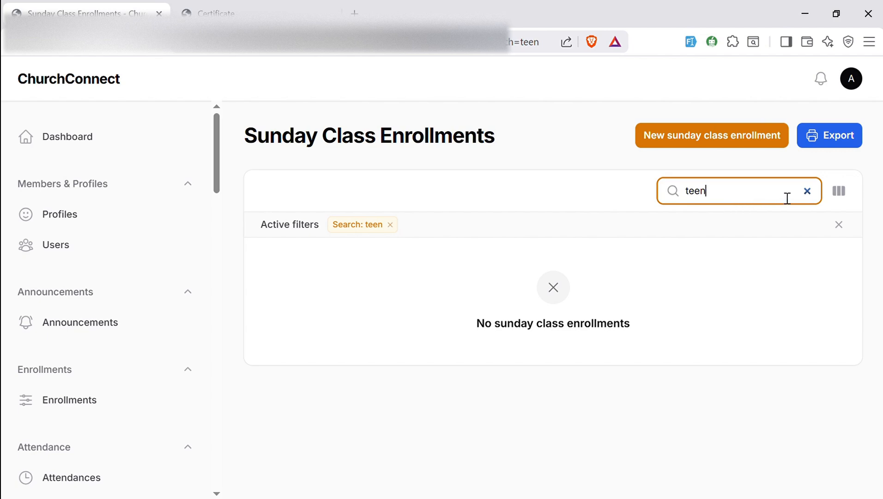
pyautogui.click(807, 190)
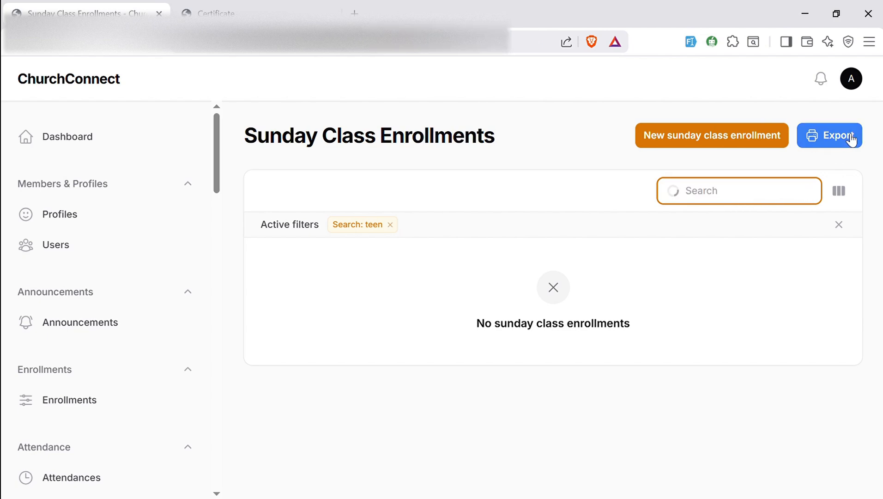
pyautogui.click(681, 142)
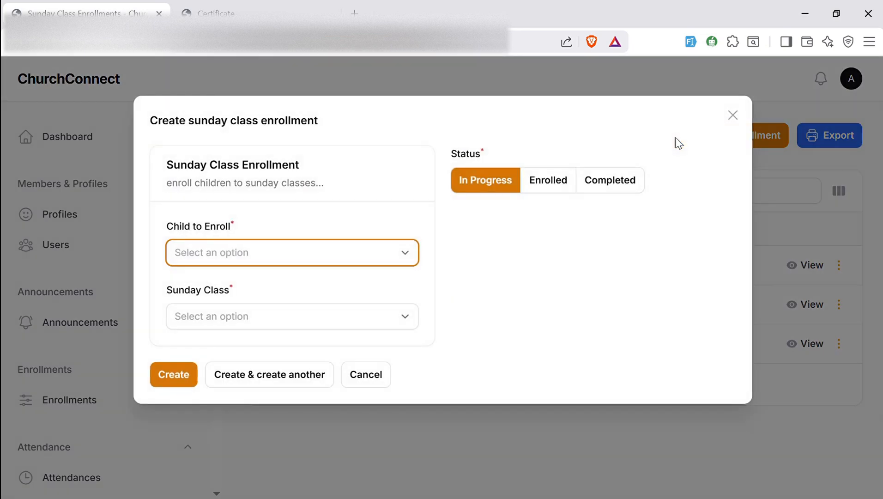
# Pick a child to enroll, browse Sunday classes without choosing, and cancel the enrollment form
pyautogui.click(392, 265)
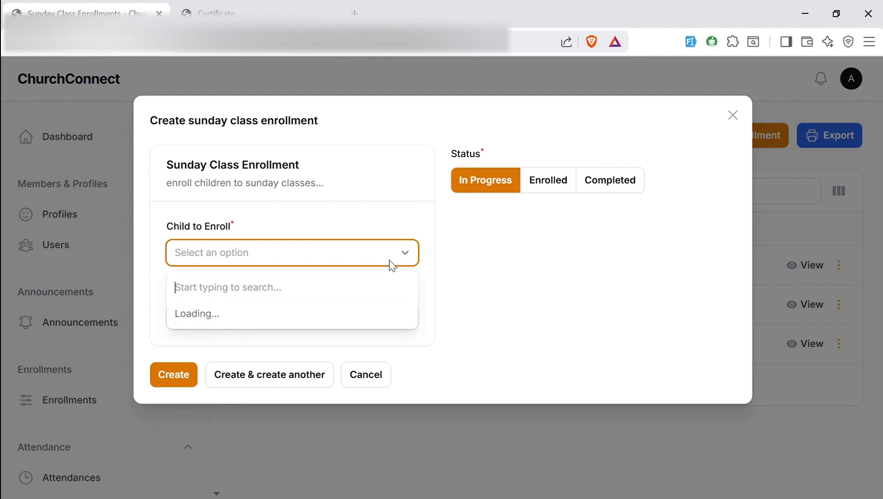
pyautogui.click(277, 316)
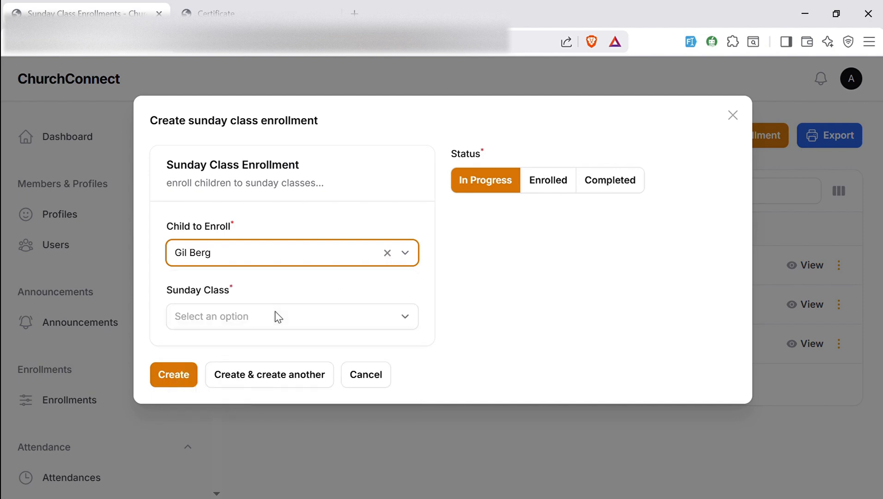
pyautogui.click(308, 308)
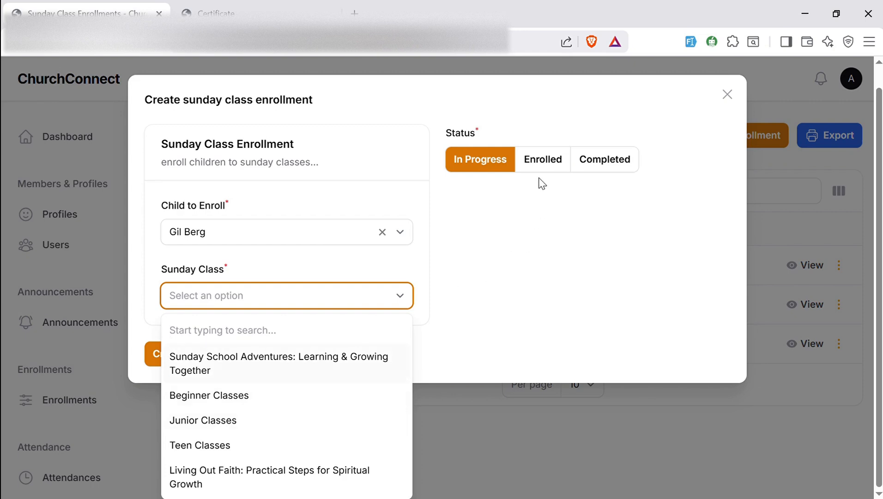
pyautogui.click(549, 198)
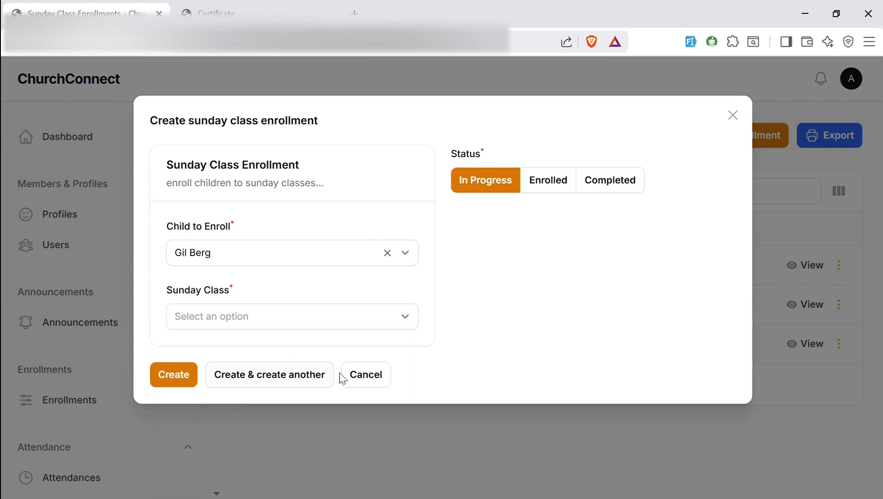
pyautogui.click(369, 376)
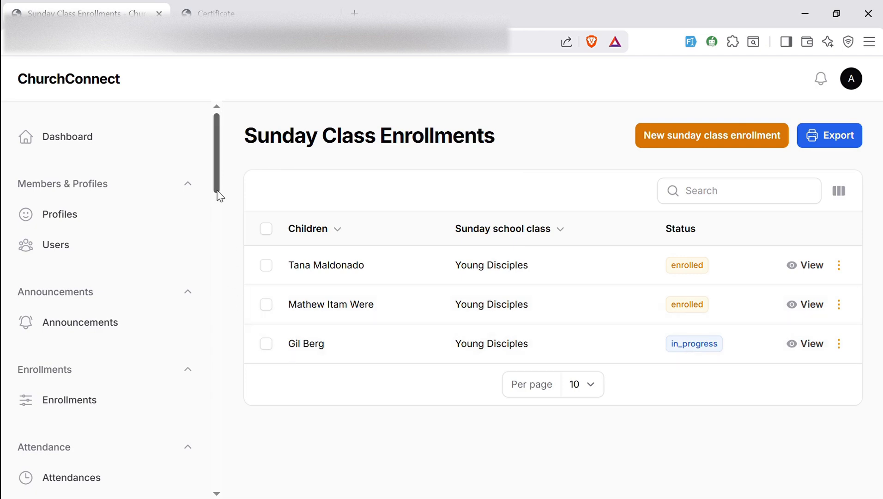
pyautogui.moveTo(217, 191); pyautogui.dragTo(209, 466)
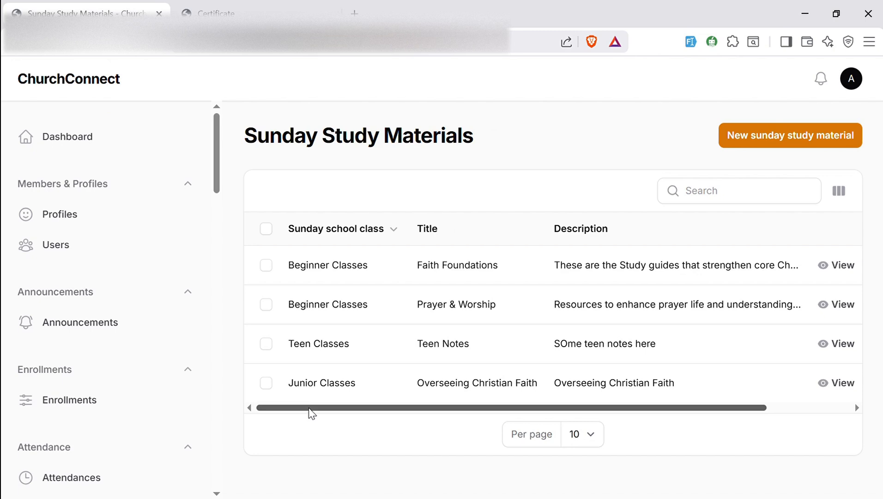
# View the Faith Foundations and Teen Notes study material details, closing each
pyautogui.moveTo(419, 409); pyautogui.dragTo(553, 404)
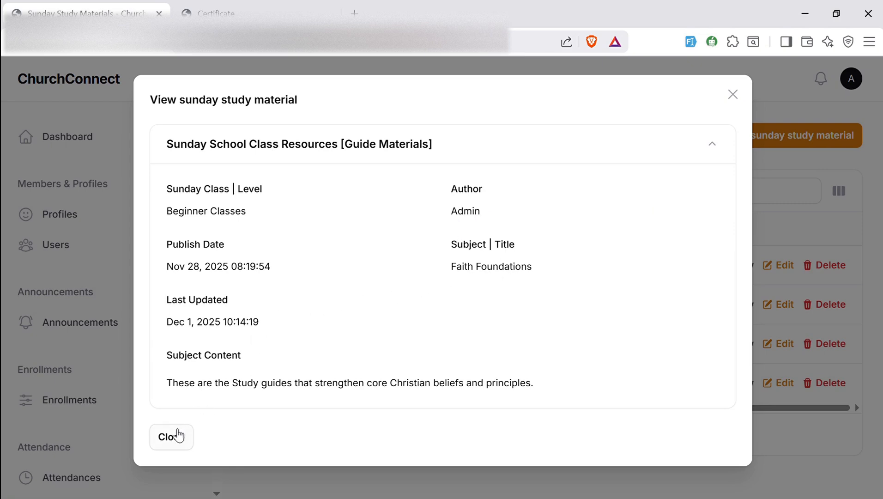
pyautogui.click(178, 437)
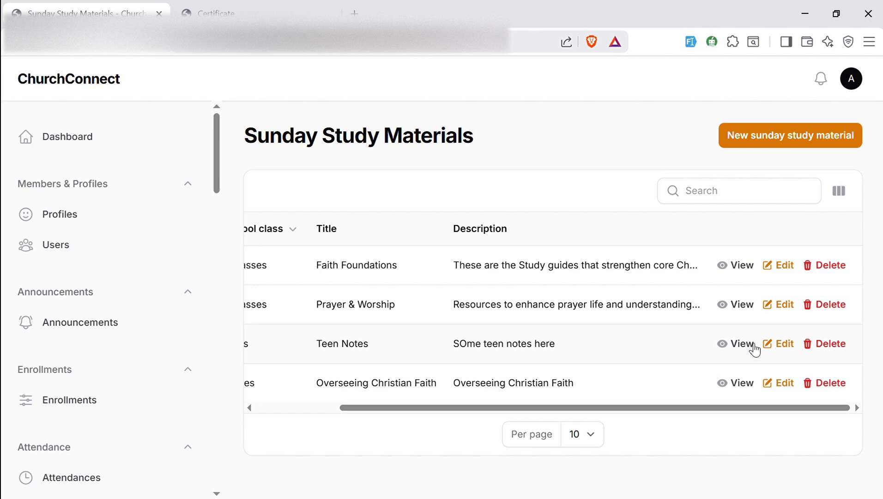
pyautogui.click(745, 345)
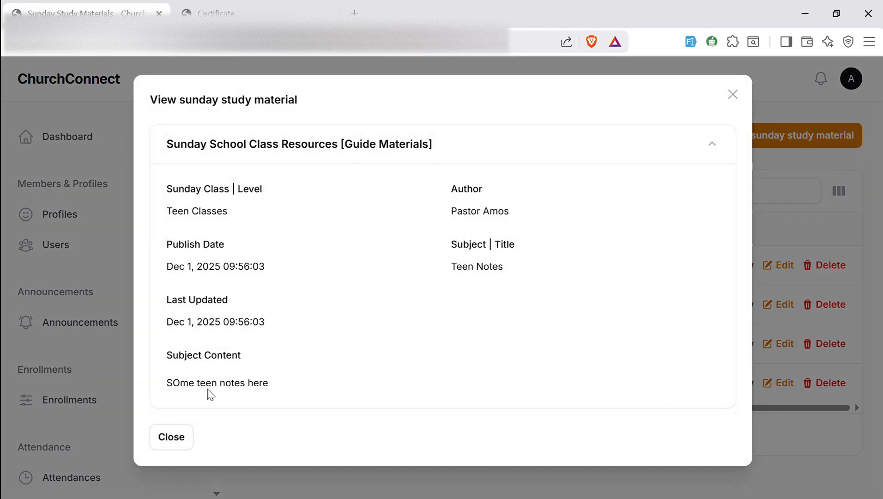
pyautogui.click(172, 438)
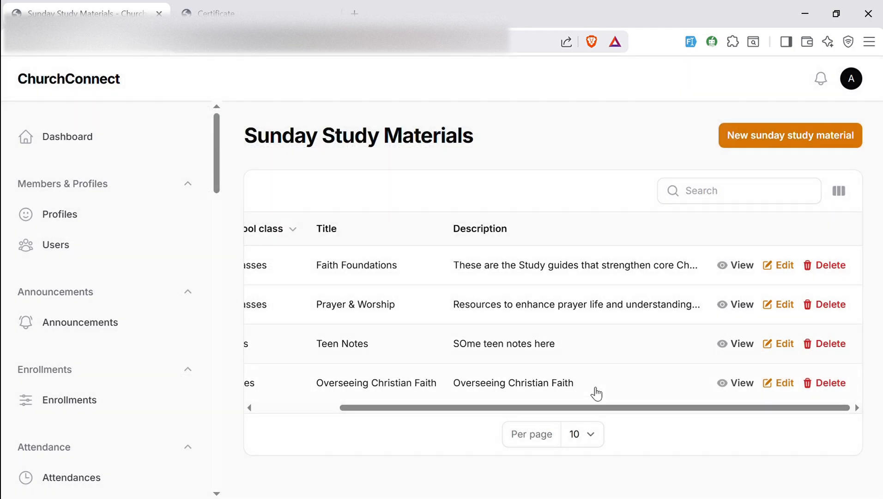
pyautogui.moveTo(559, 408); pyautogui.dragTo(408, 408)
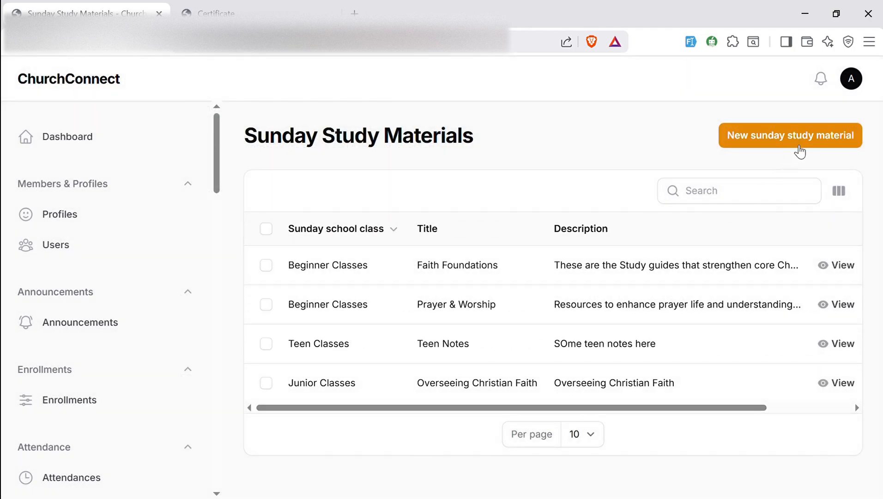
# Start a Junior Classes study material titled 'DIsadvantages of Alchol' with description 'here shall check on the disadvantae of alchol'
pyautogui.click(797, 147)
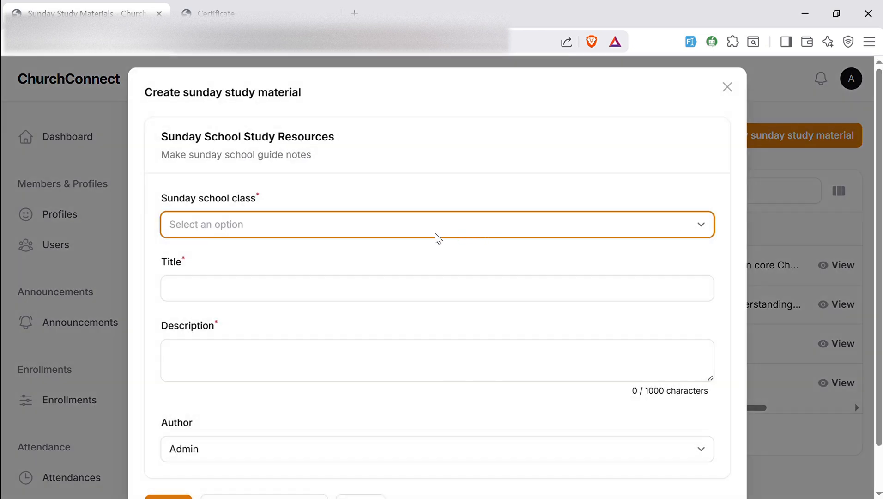
pyautogui.click(435, 233)
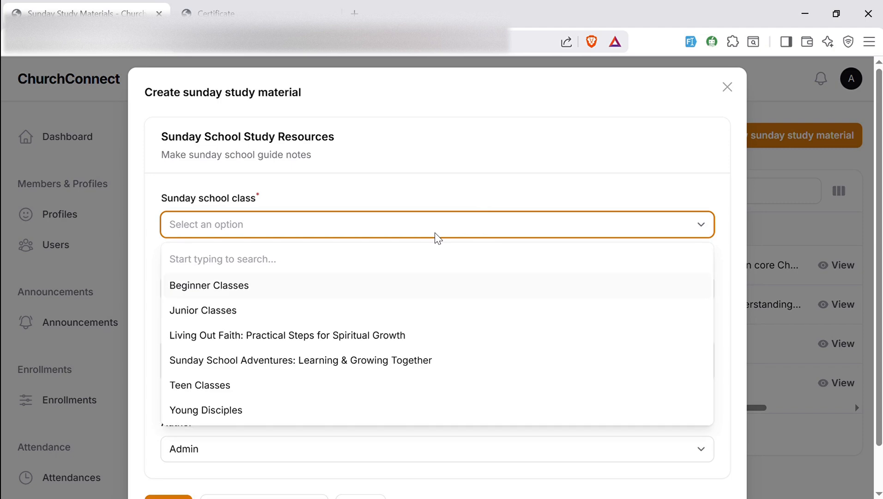
pyautogui.click(342, 308)
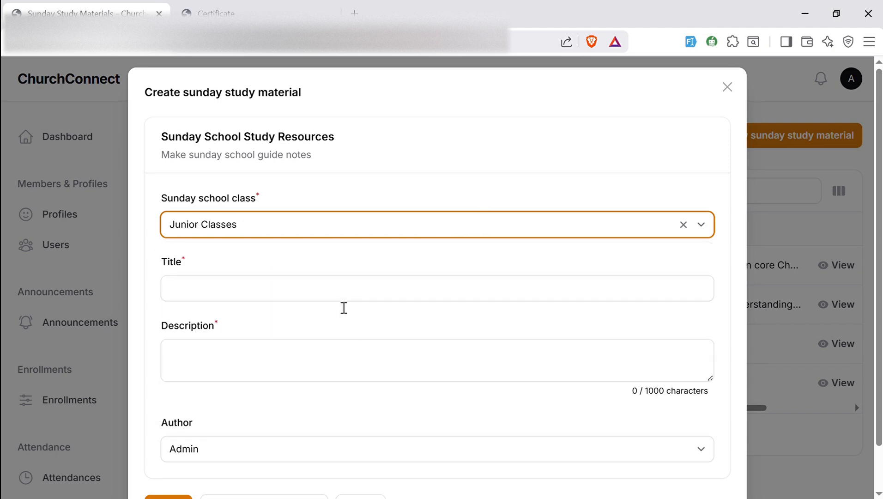
pyautogui.click(333, 296)
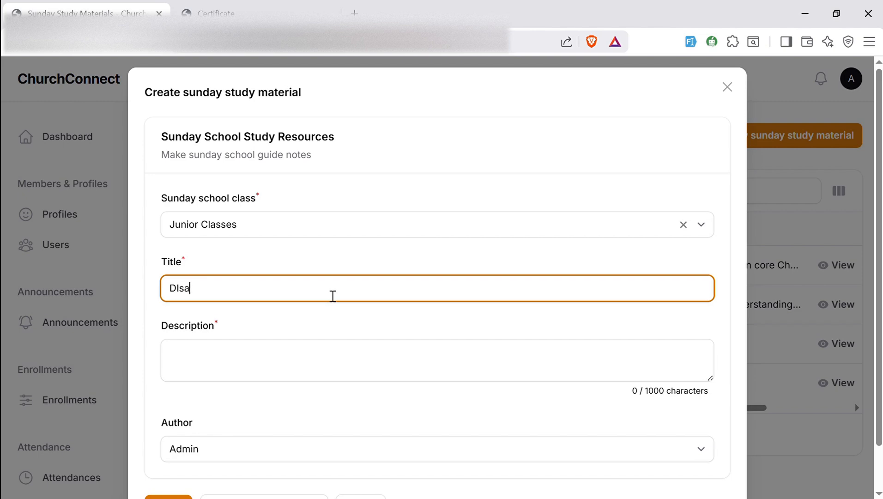
pyautogui.write('DIsadvantages of')
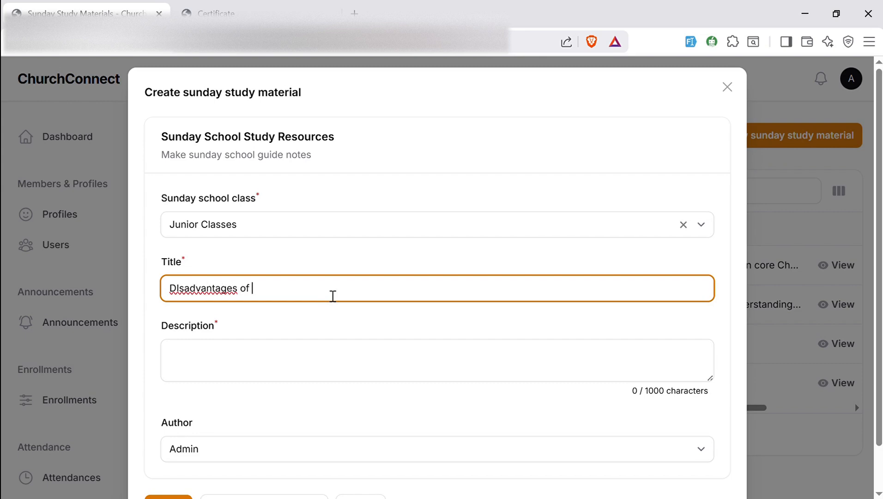
pyautogui.write(' Alchol')
pyautogui.click(235, 353)
pyautogui.write('here s')
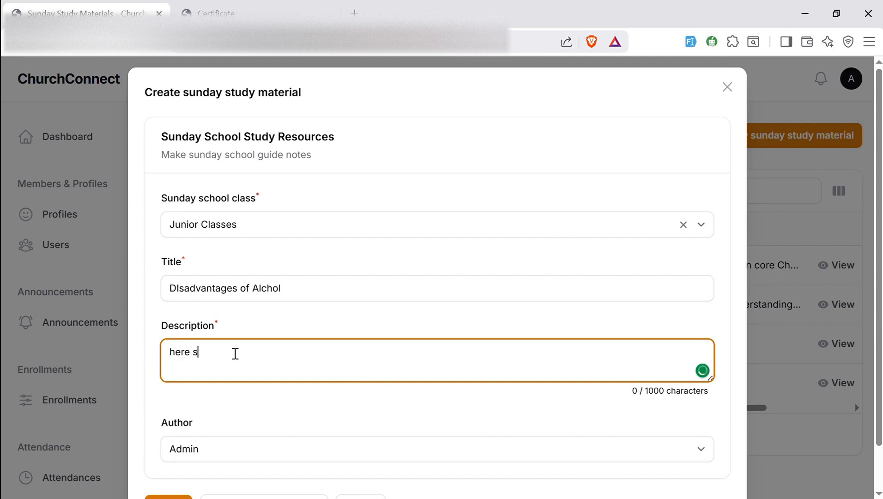
pyautogui.write('hall check on the disad')
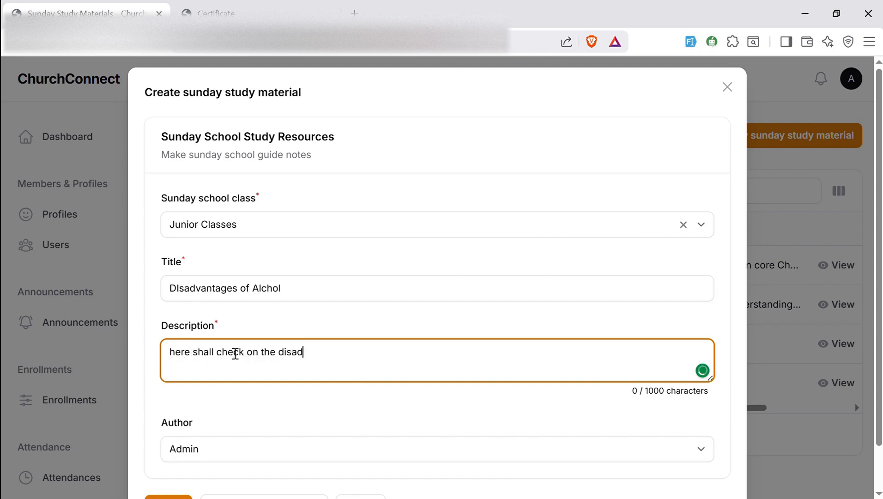
pyautogui.write('vantae of alchol')
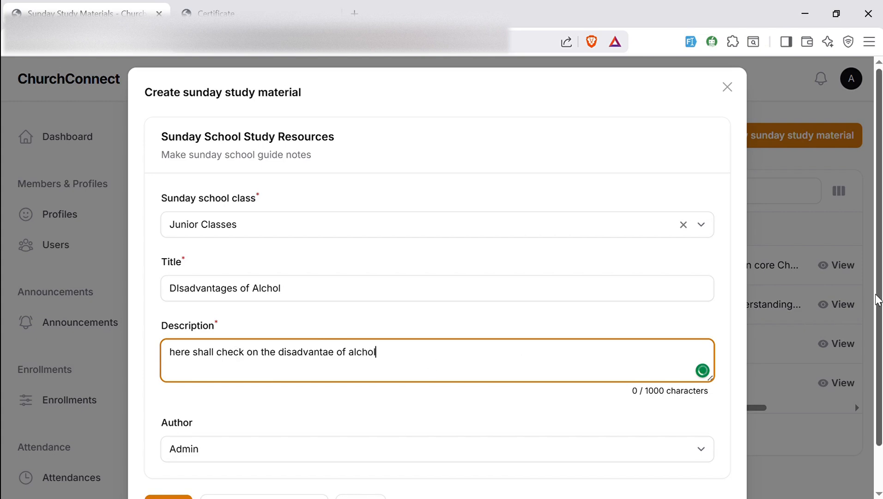
# Change the author from Admin to another person, then discard the draft unsaved
pyautogui.scroll(-1, 577, 412)
pyautogui.click(508, 410)
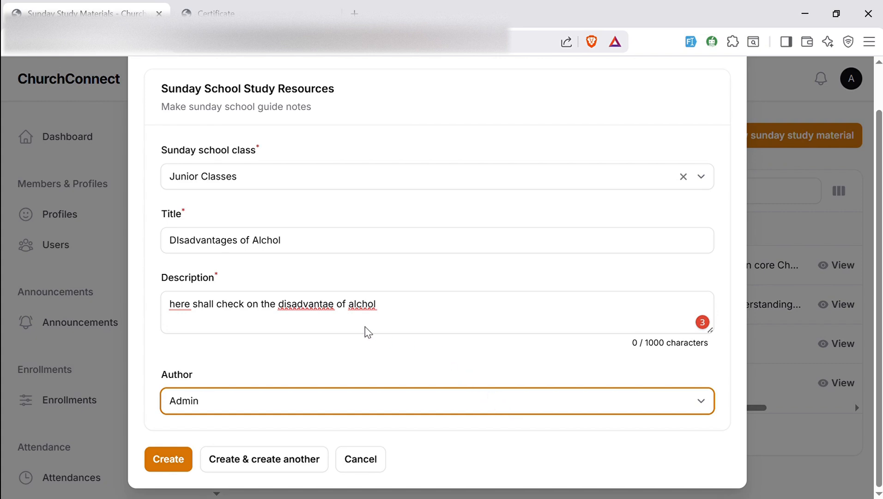
pyautogui.click(153, 240)
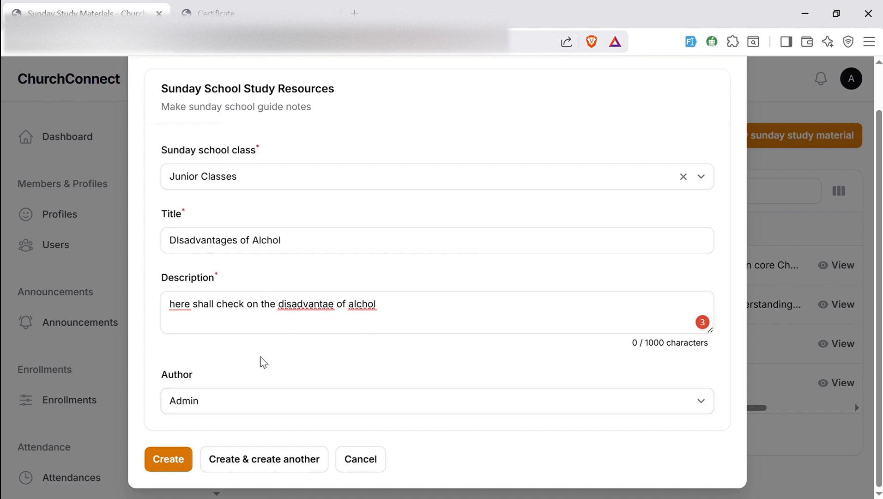
pyautogui.click(239, 401)
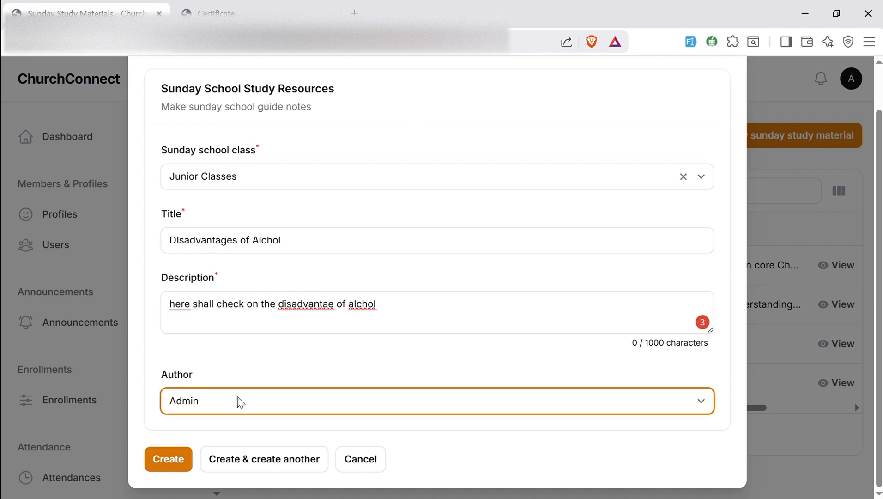
pyautogui.click(153, 406)
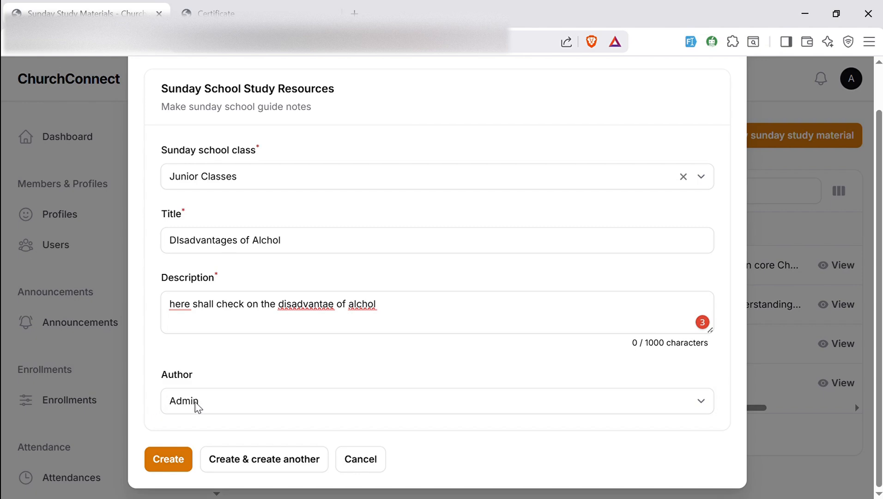
pyautogui.click(197, 406)
pyautogui.click(296, 286)
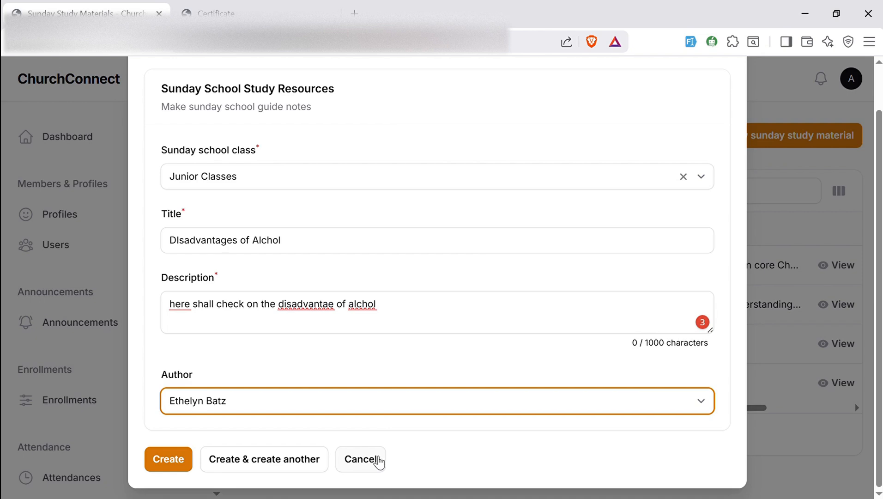
pyautogui.click(378, 460)
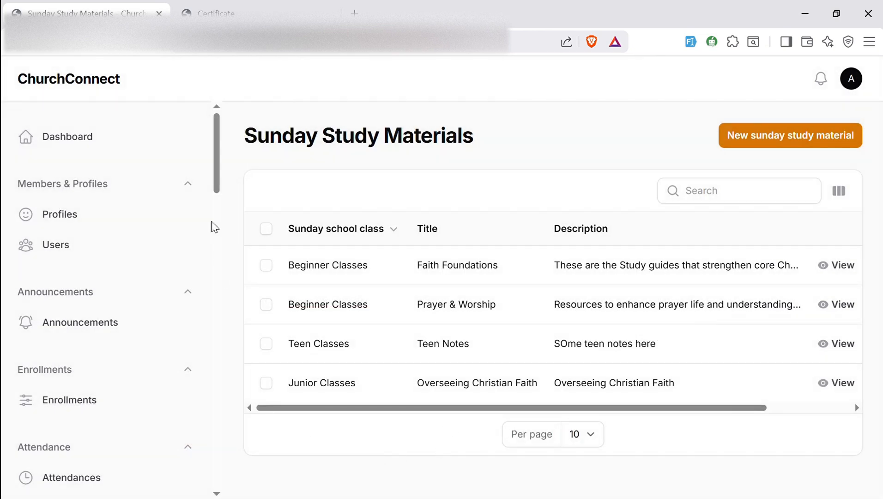
# Go to the Sunday School Attendance Register and start a new Sunday attendance record
pyautogui.moveTo(219, 188); pyautogui.dragTo(204, 467)
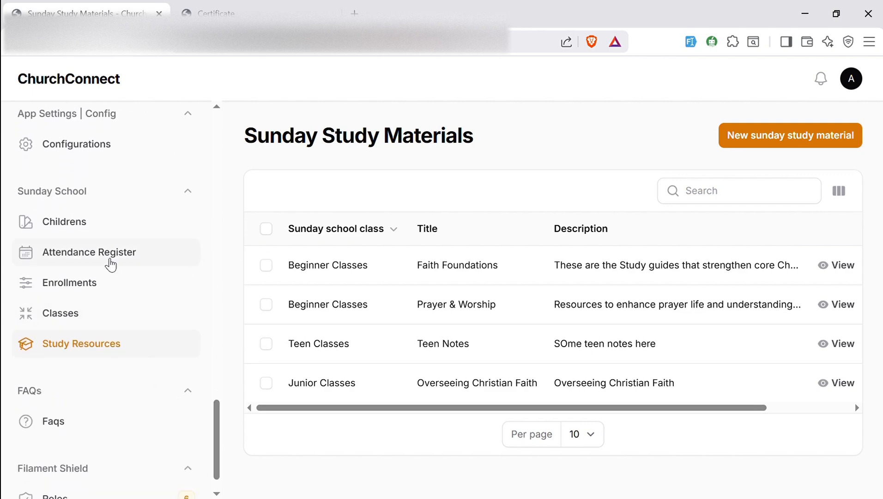
pyautogui.click(111, 265)
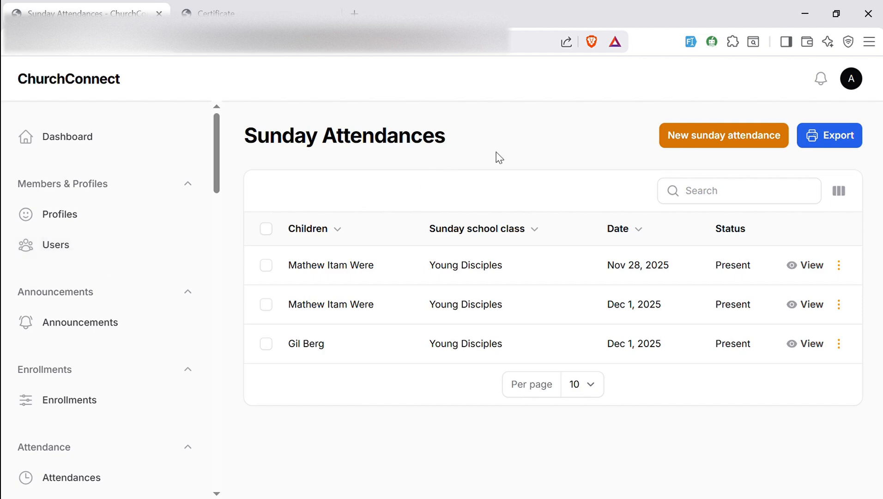
pyautogui.click(674, 147)
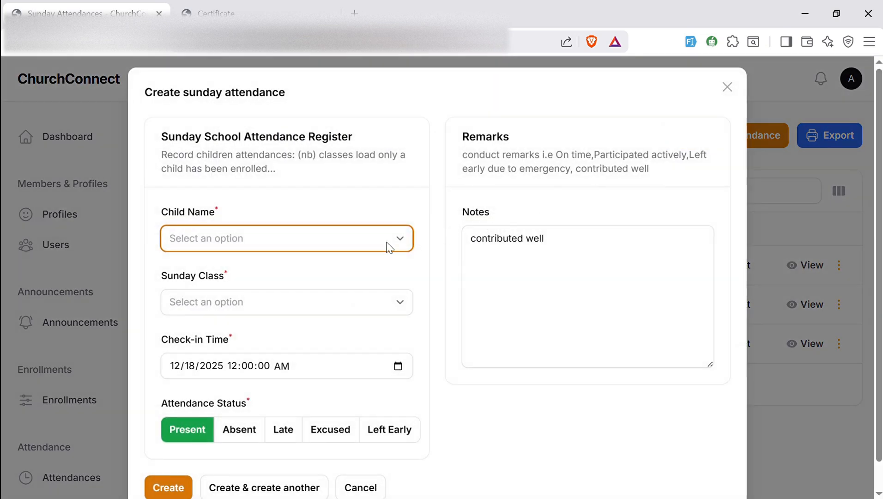
# Create a Present attendance for the first listed child in Young Disciples, noted 'contributed well'
pyautogui.click(386, 247)
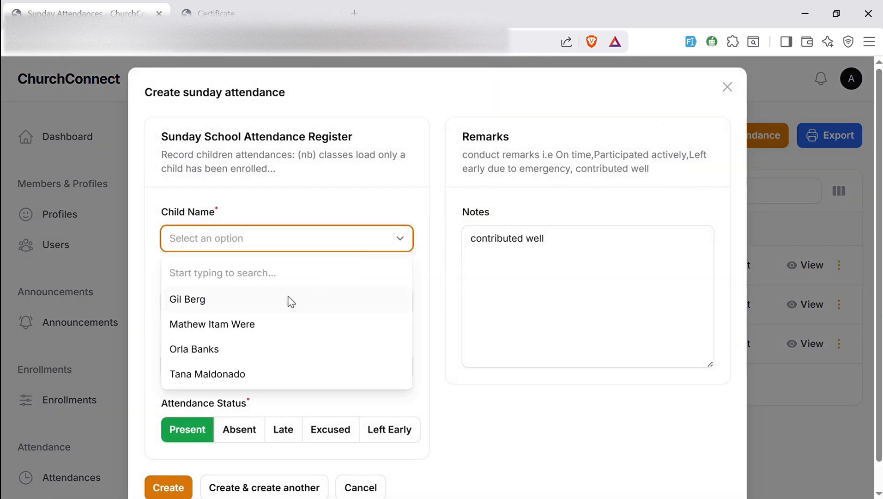
pyautogui.click(290, 300)
pyautogui.click(267, 308)
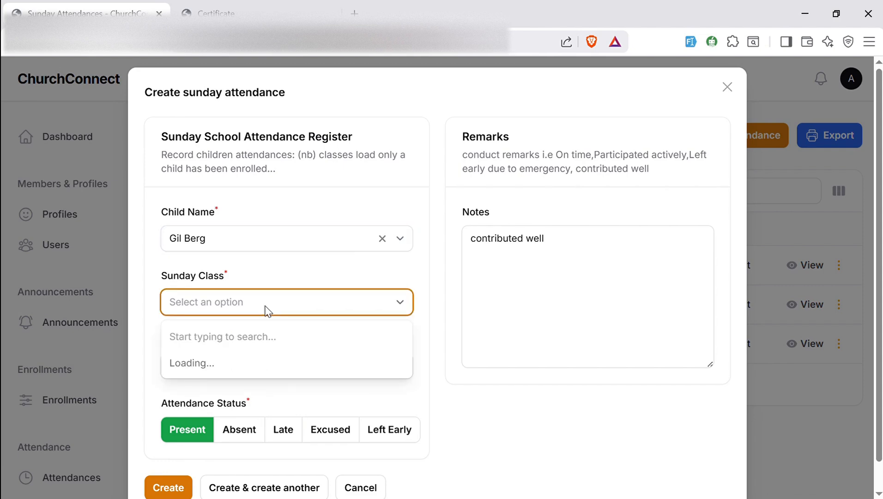
pyautogui.click(222, 362)
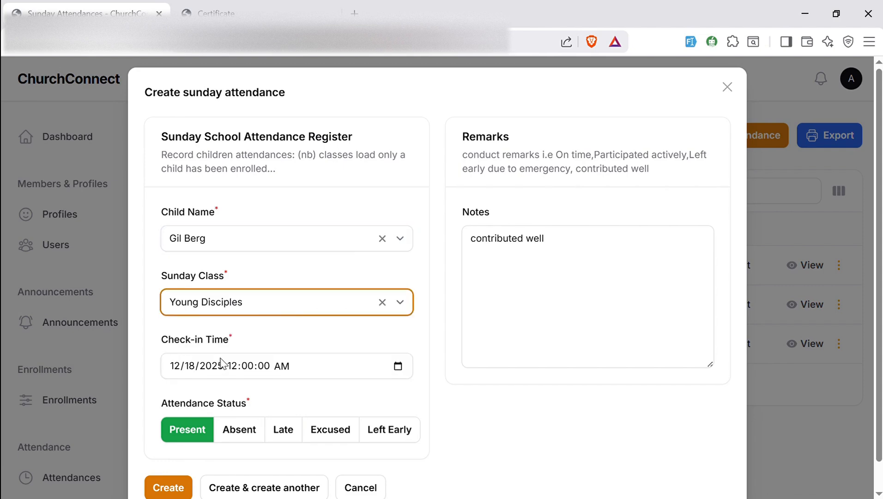
pyautogui.click(286, 298)
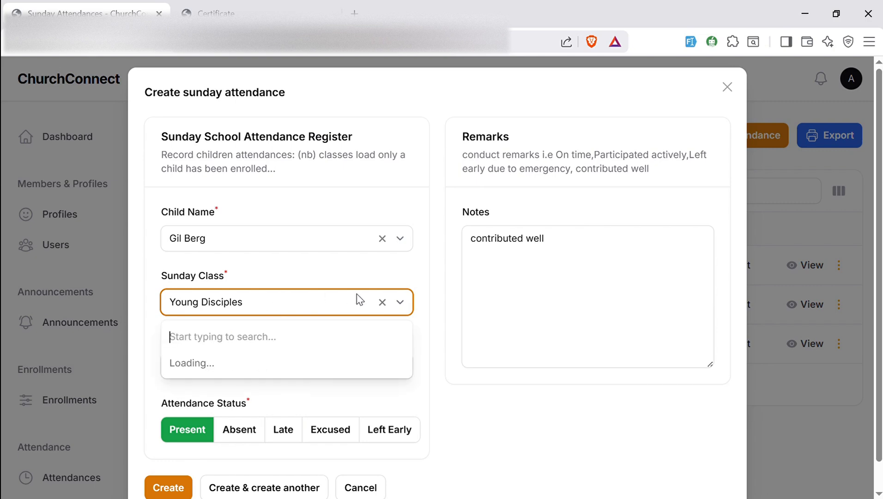
pyautogui.click(382, 303)
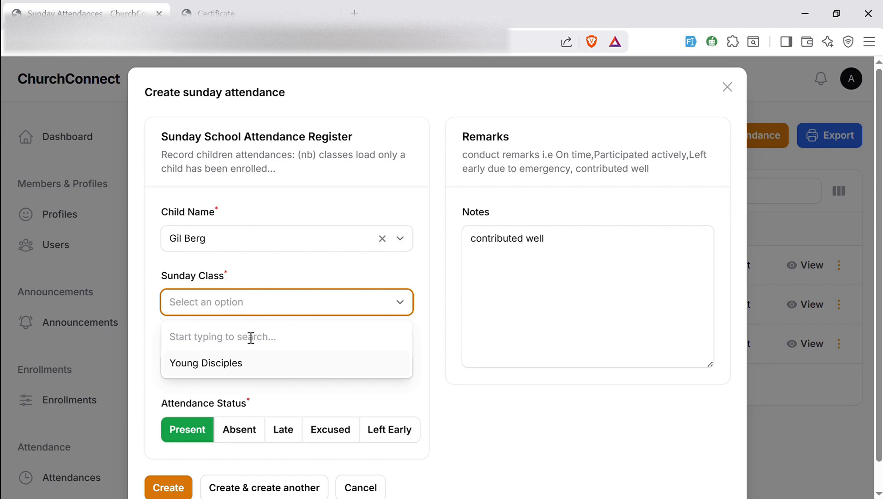
pyautogui.click(217, 363)
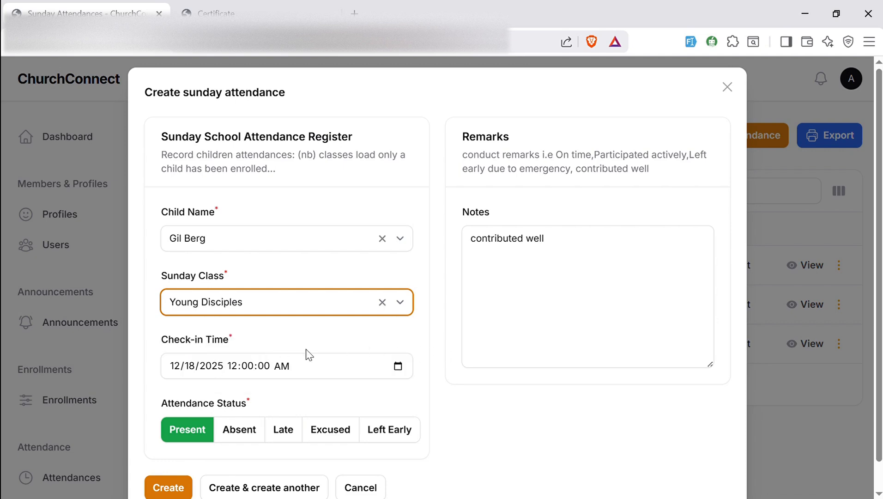
pyautogui.click(579, 259)
pyautogui.scroll(-1, 881, 339)
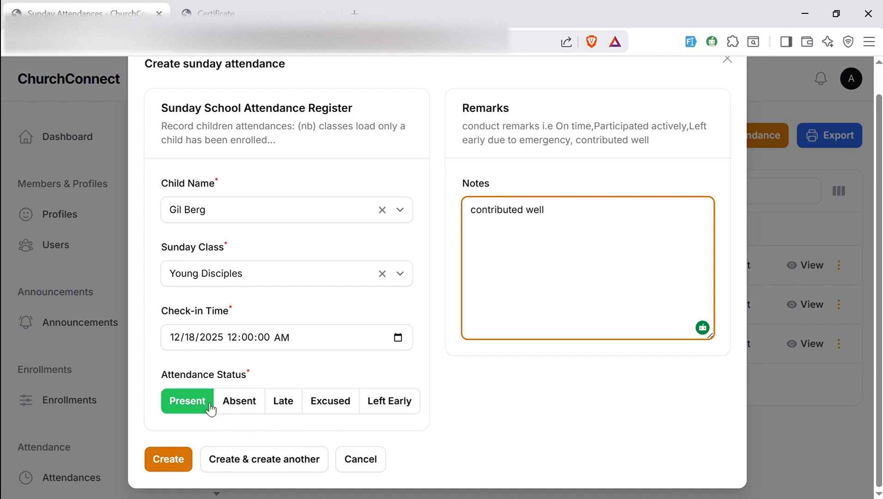
pyautogui.click(173, 458)
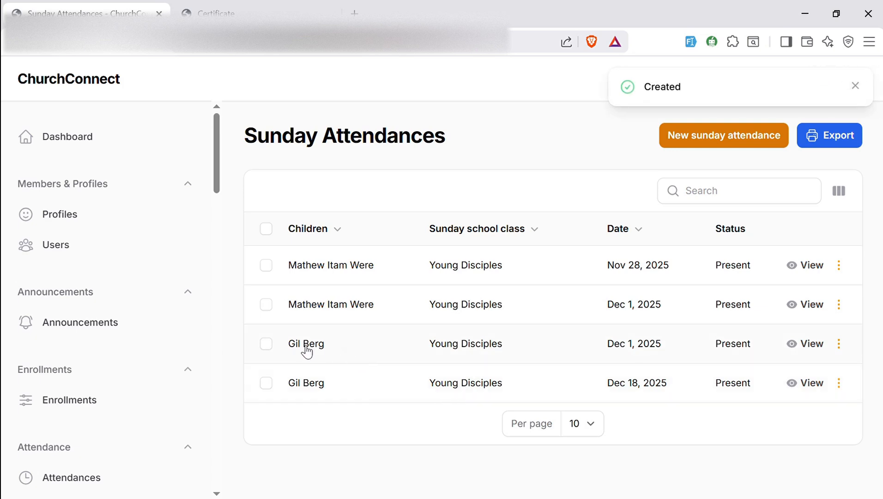
pyautogui.click(700, 205)
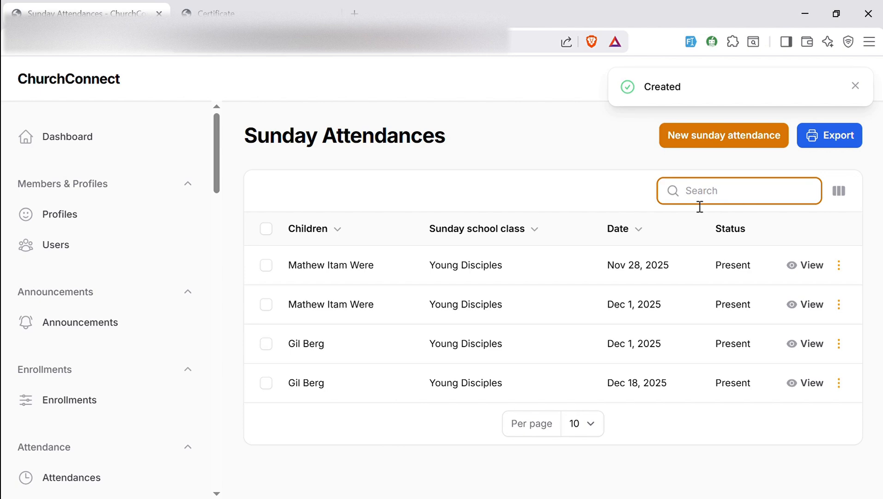
pyautogui.write('gil')
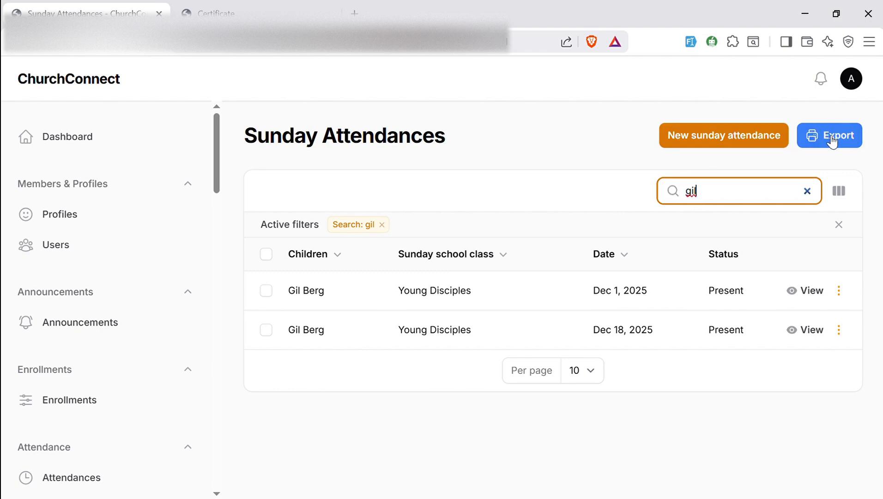
pyautogui.click(809, 192)
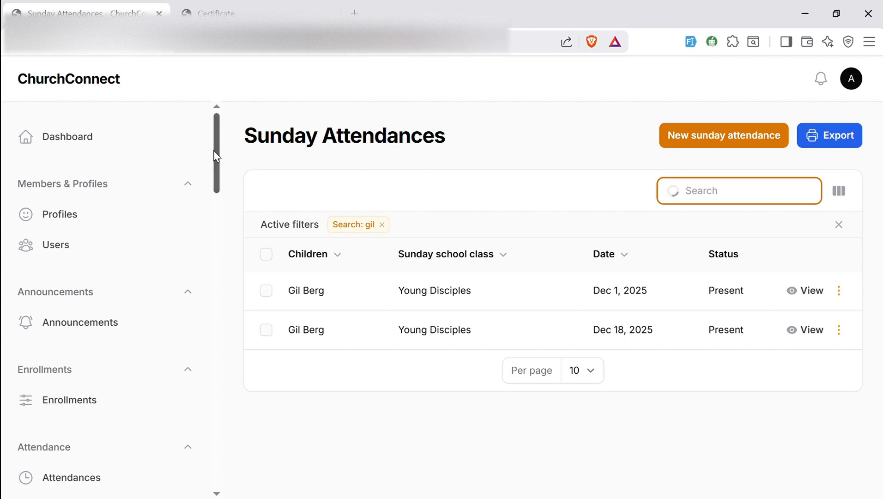
pyautogui.moveTo(216, 156); pyautogui.dragTo(211, 460)
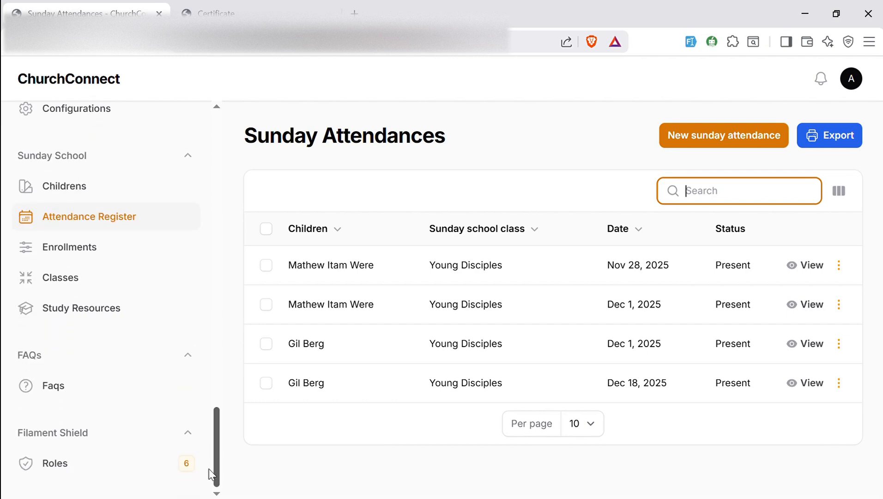
# Open the Filament Shield Roles list, scroll through it, and open the Pastor role for editing
pyautogui.click(143, 467)
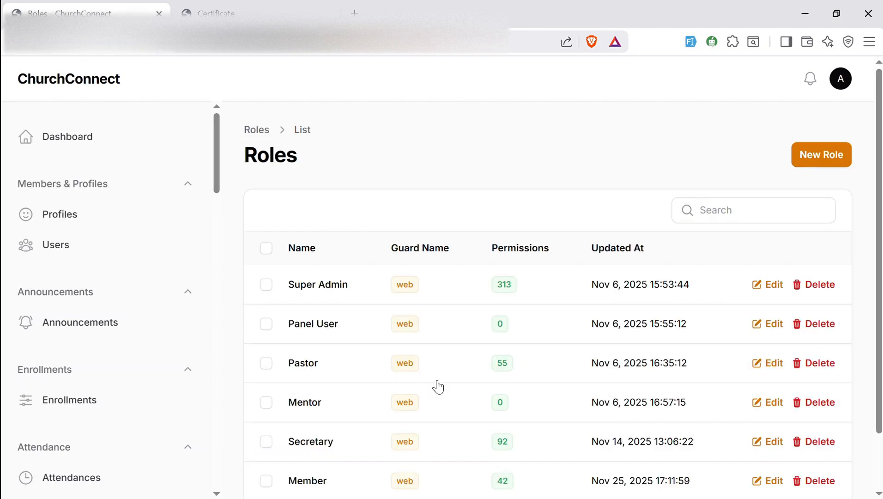
pyautogui.moveTo(879, 301); pyautogui.dragTo(879, 358)
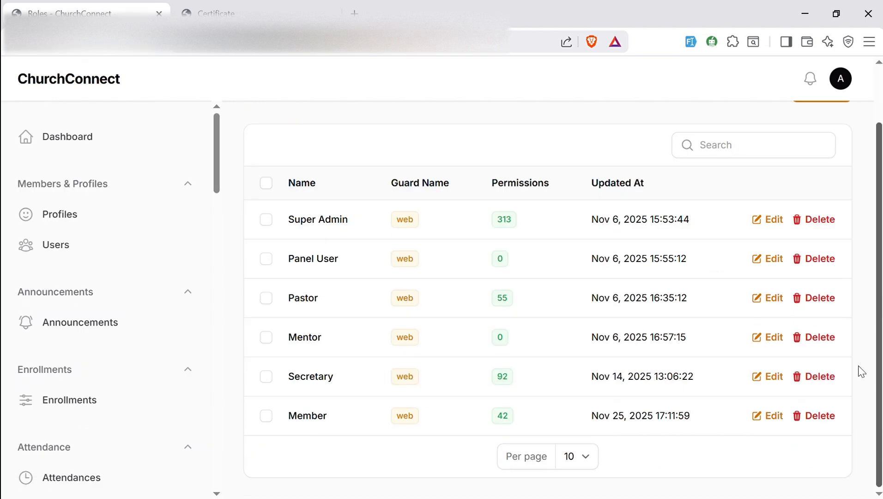
pyautogui.click(355, 310)
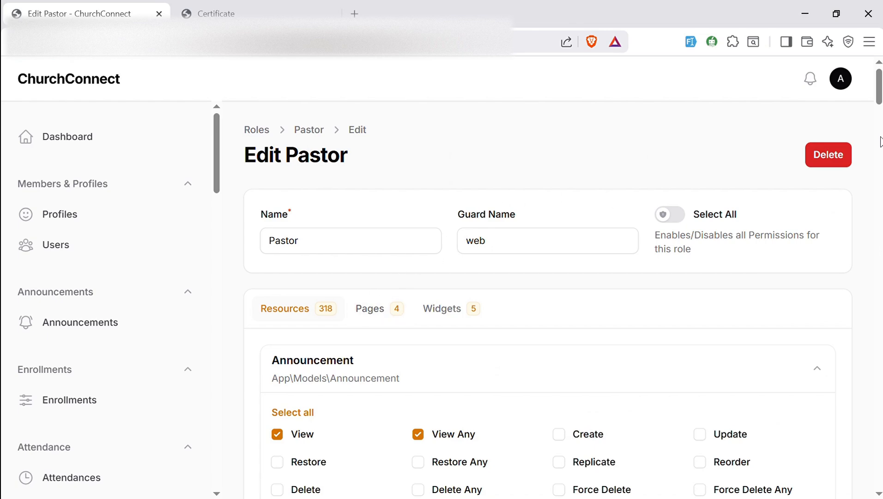
# Scroll through the Pastor role's permission checkboxes, then go back to the Dashboard
pyautogui.scroll(-4, 530, 159)
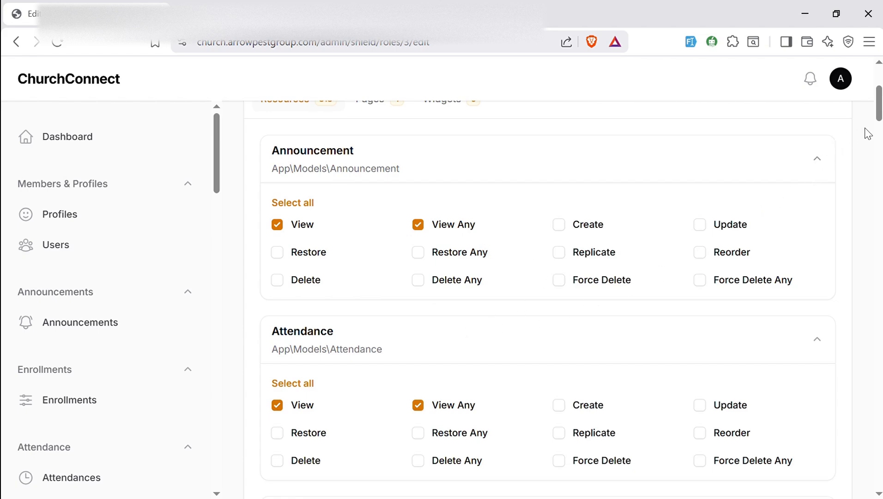
pyautogui.moveTo(879, 120)
pyautogui.mouseDown()
pyautogui.moveTo(880, 134)
pyautogui.moveTo(880, 103)
pyautogui.mouseUp()
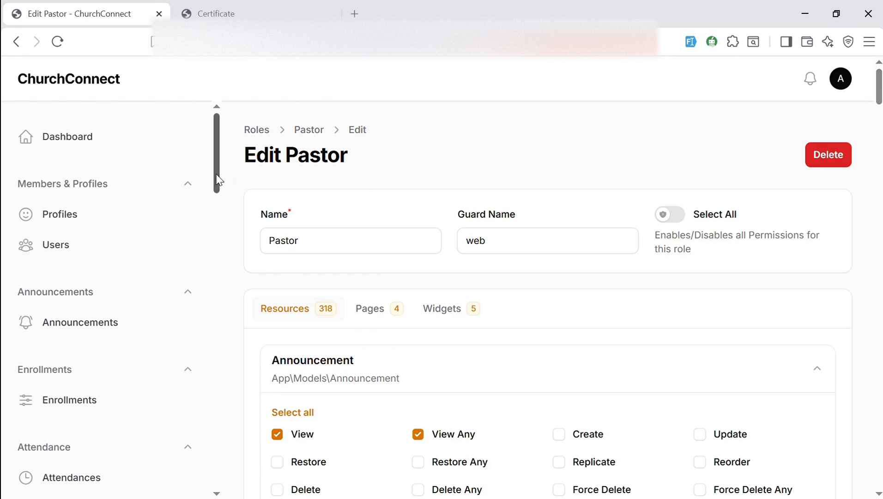
pyautogui.moveTo(218, 179); pyautogui.dragTo(162, 381)
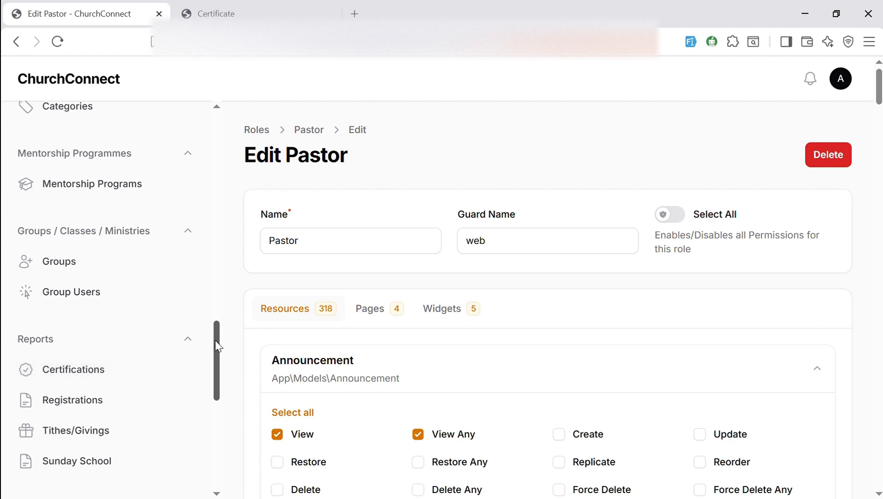
pyautogui.moveTo(217, 348); pyautogui.dragTo(216, 142)
pyautogui.click(85, 126)
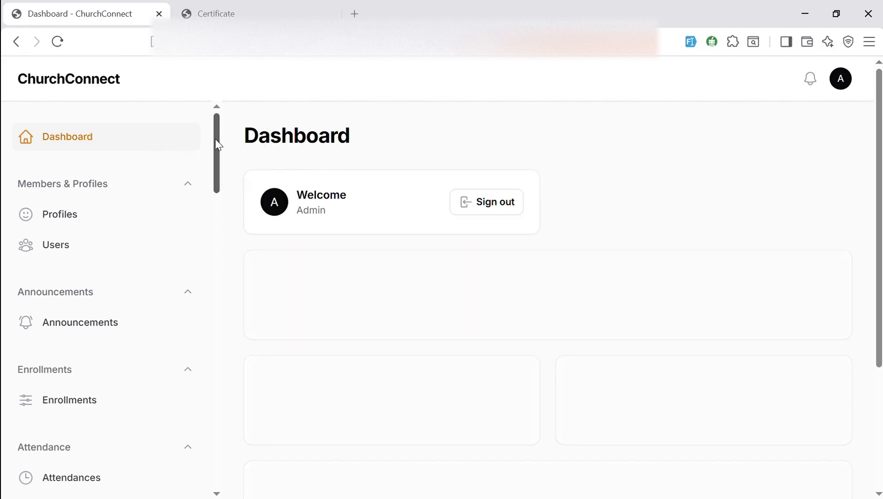
# Scroll the sidebar down to Reports and open Certifications
pyautogui.moveTo(217, 143); pyautogui.dragTo(223, 373)
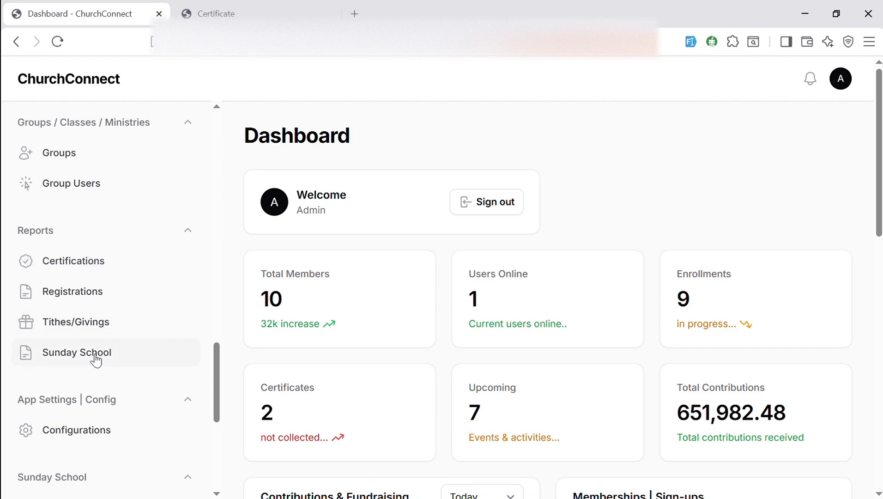
pyautogui.click(96, 268)
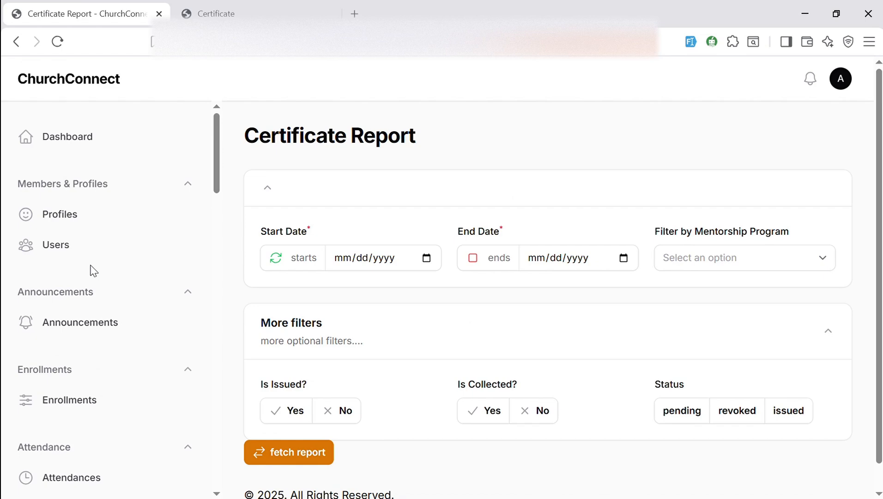
# Pick Start Date 11/04/2025 and End Date 12/25/2025 in the report's date filters
pyautogui.click(426, 261)
pyautogui.click(444, 286)
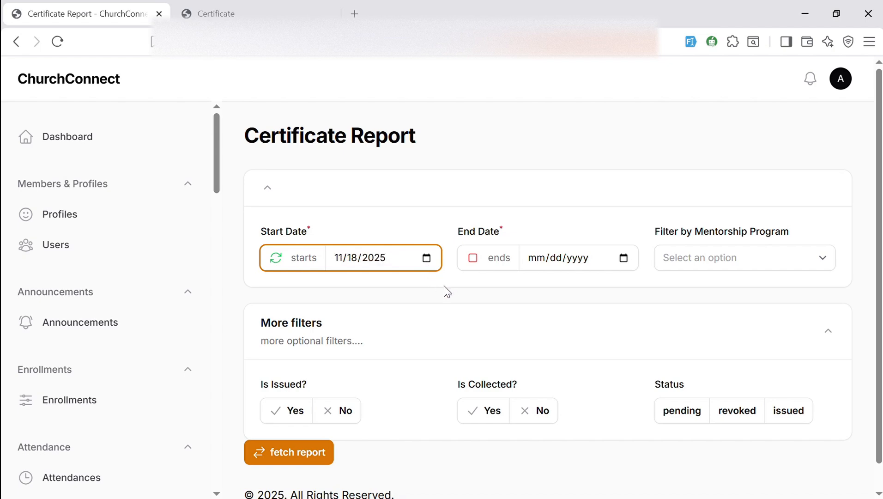
pyautogui.click(385, 349)
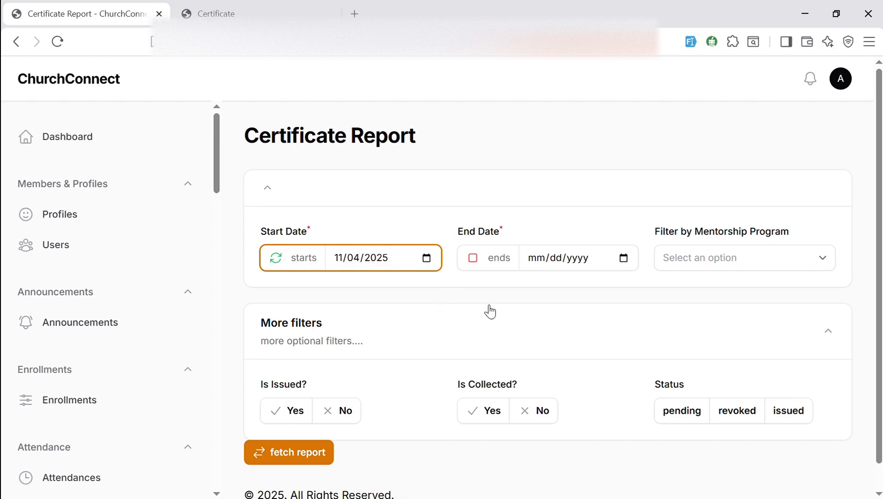
pyautogui.click(623, 259)
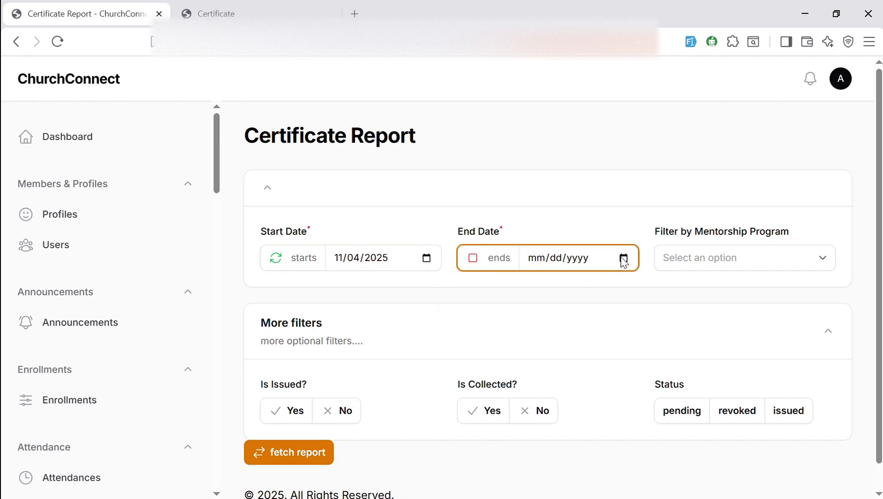
pyautogui.click(618, 392)
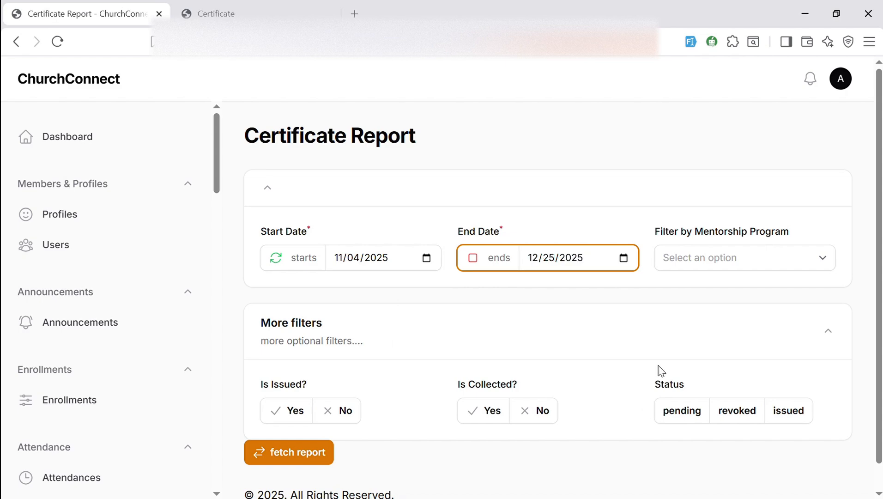